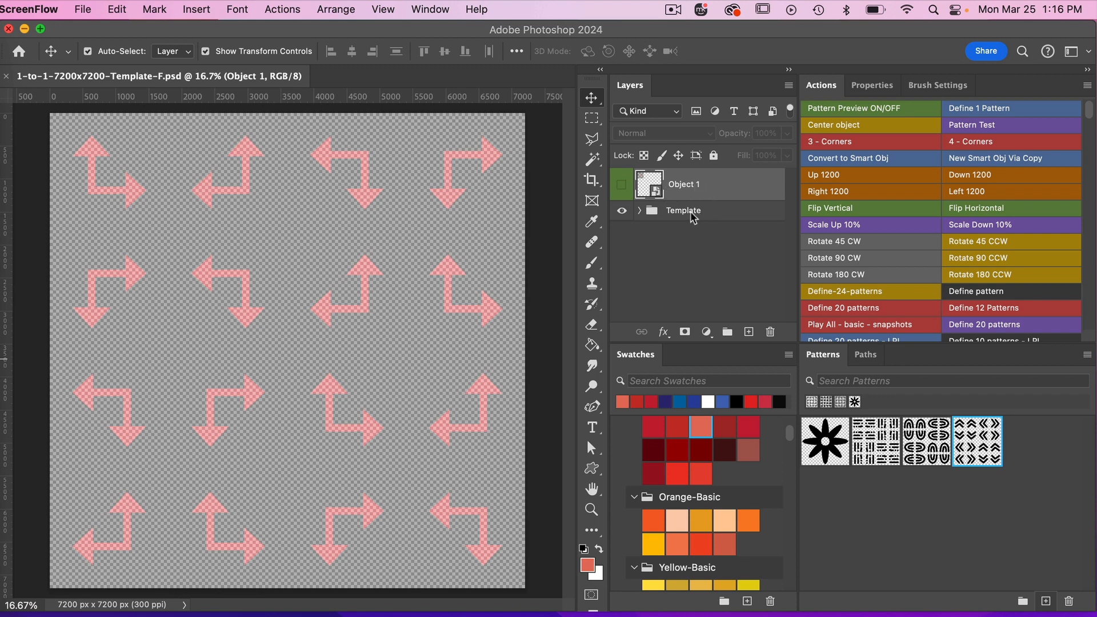
click(644, 212)
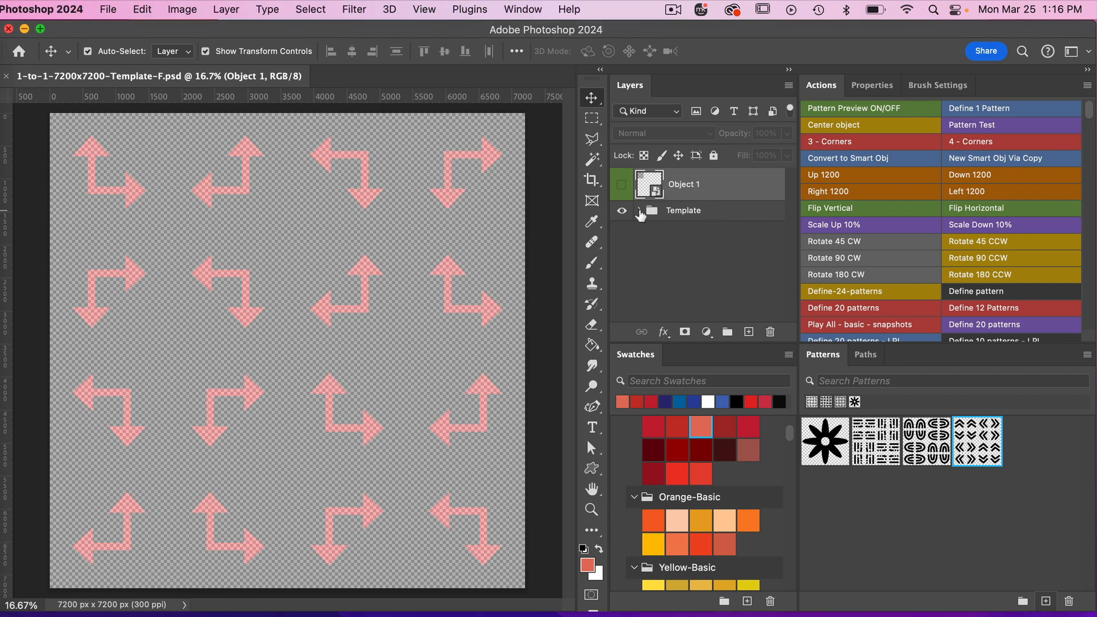
click(640, 211)
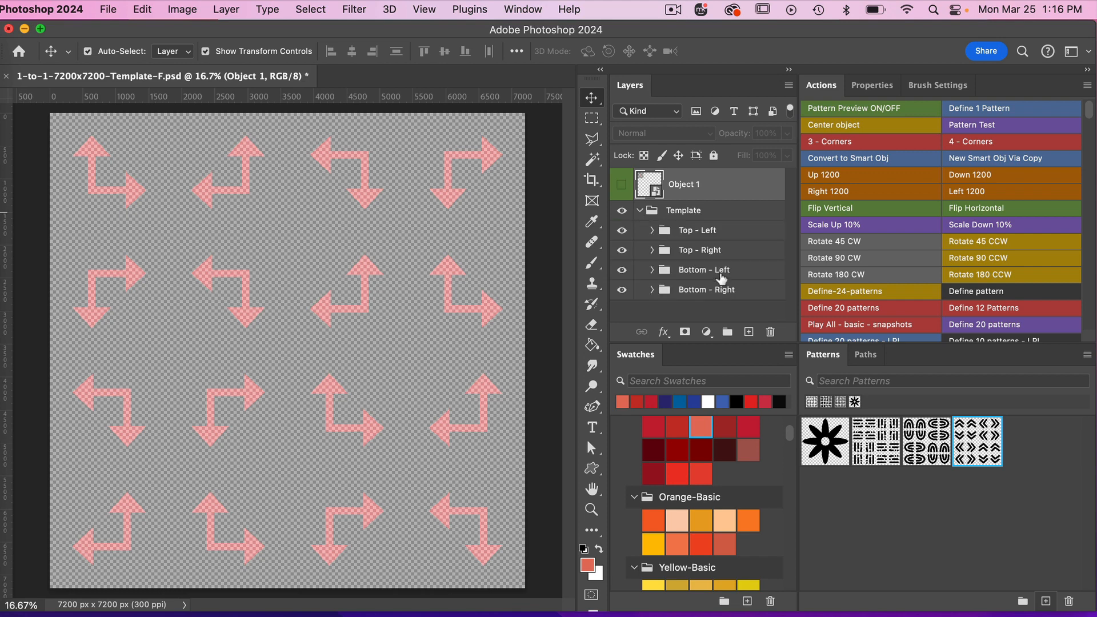
click(639, 210)
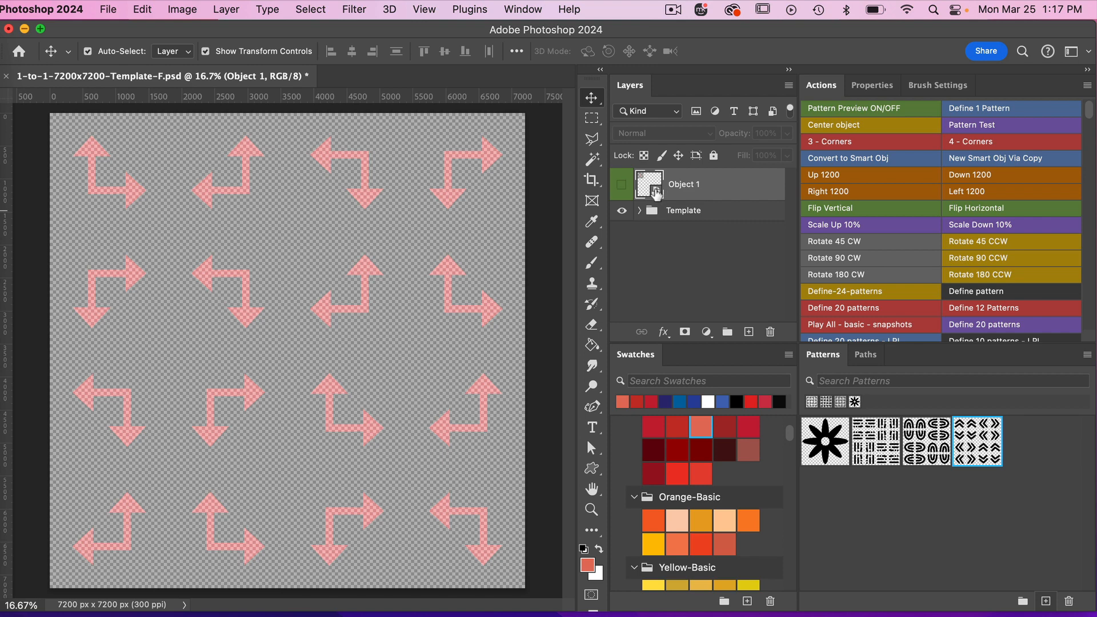
Open the contents of the Object 1 smart object and hide the arrow guide layer inside it.
double_click(657, 193)
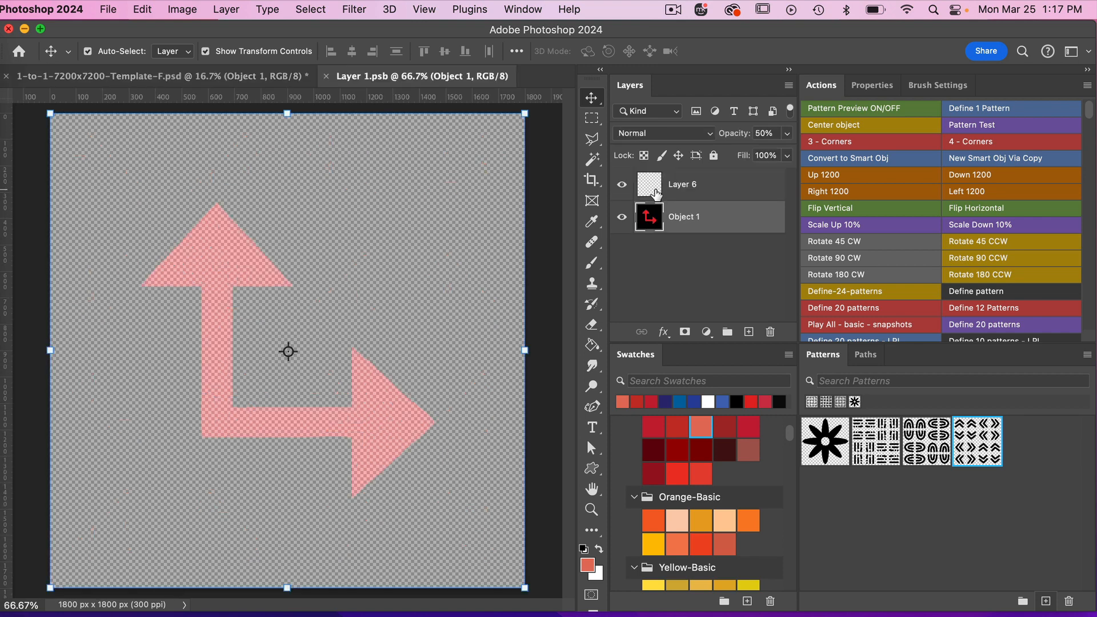
click(623, 217)
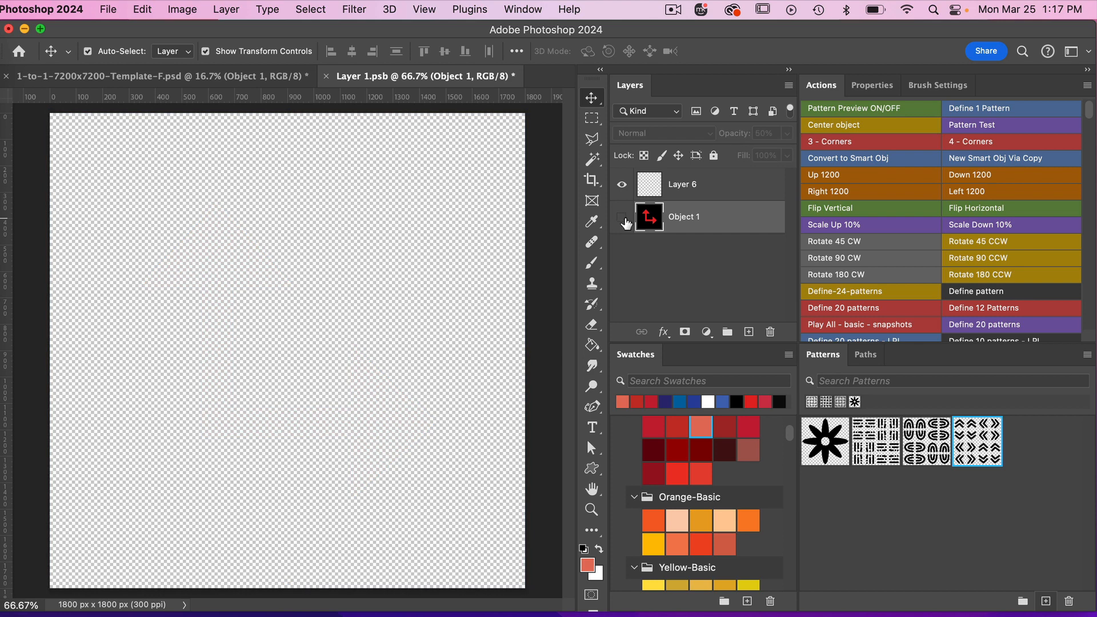
Paint a large black arch with a smaller arch inside it on Layer 6, using the 250 px brush.
click(706, 195)
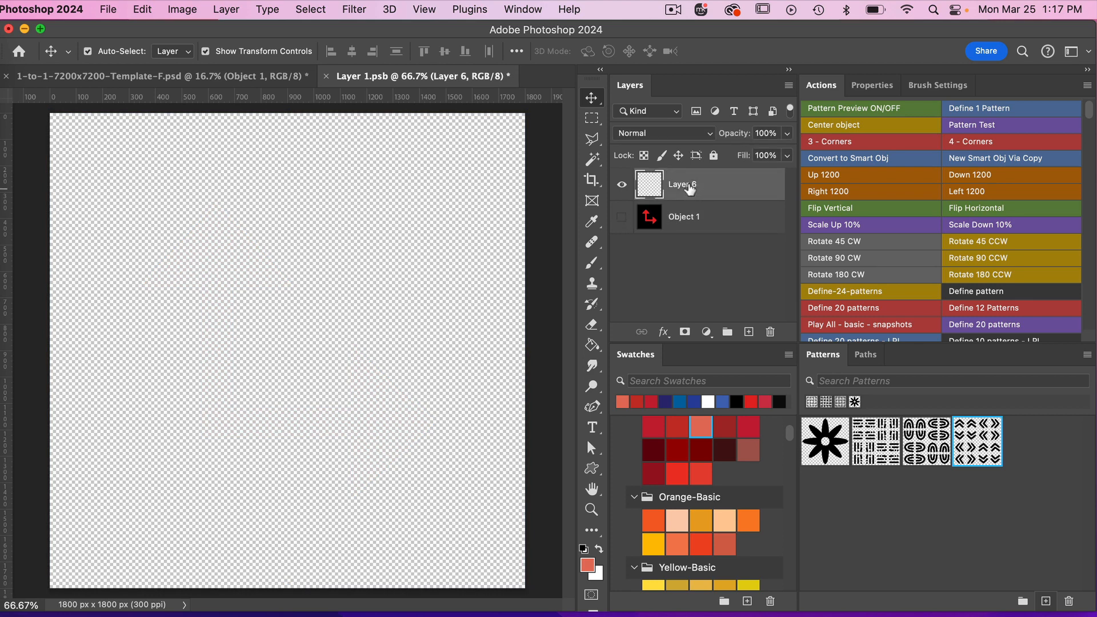
key(d)
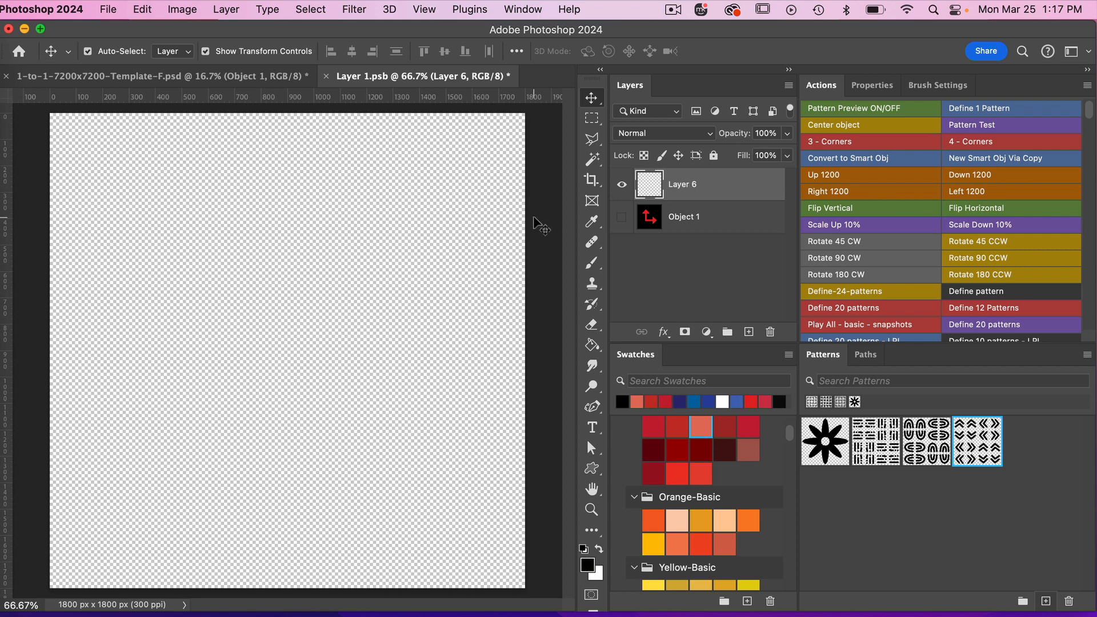
click(591, 264)
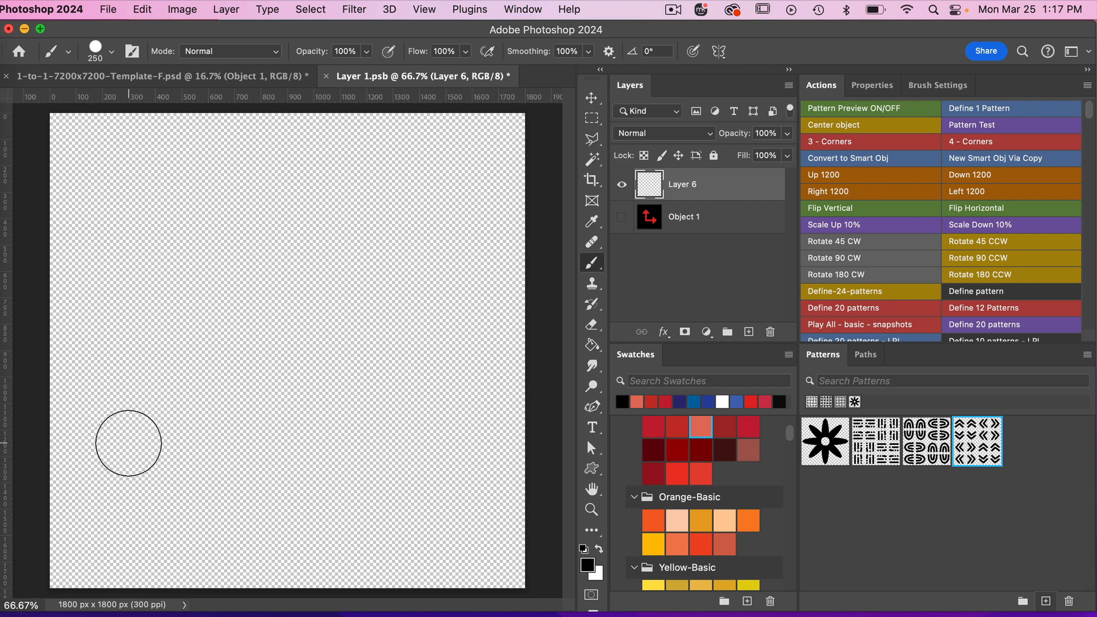
mouse_move(129, 452)
mouse_down()
mouse_move(127, 372)
mouse_move(150, 299)
mouse_move(186, 250)
mouse_move(260, 219)
mouse_move(349, 224)
mouse_move(398, 251)
mouse_move(426, 286)
mouse_move(451, 365)
mouse_move(454, 457)
mouse_up()
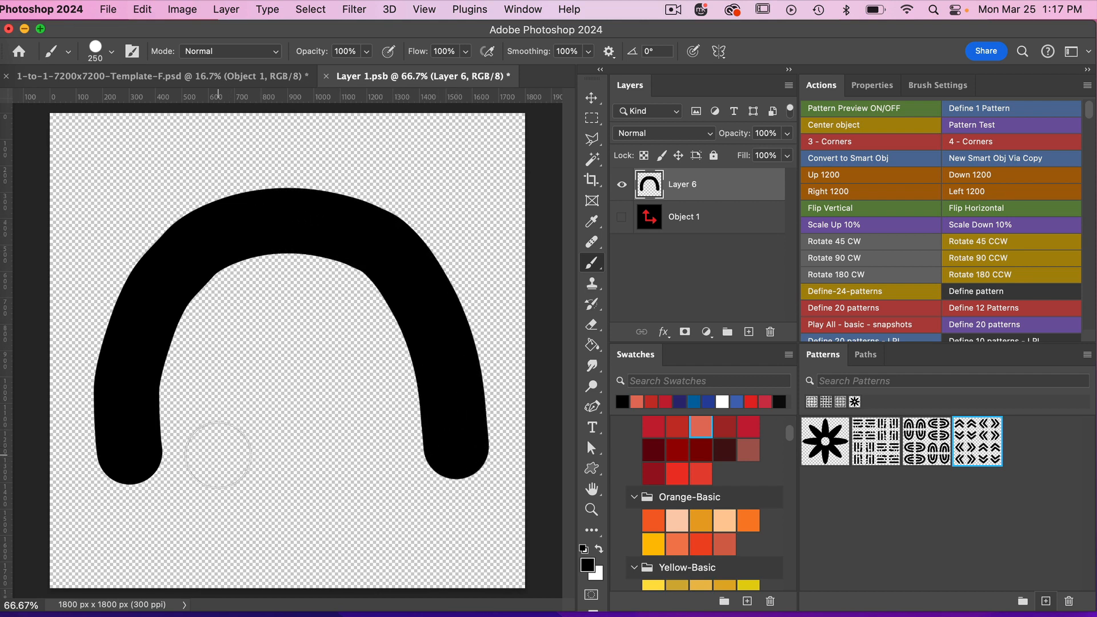
mouse_move(224, 456)
mouse_down()
mouse_move(241, 365)
mouse_move(287, 346)
mouse_move(317, 353)
mouse_move(348, 385)
mouse_move(360, 478)
mouse_up()
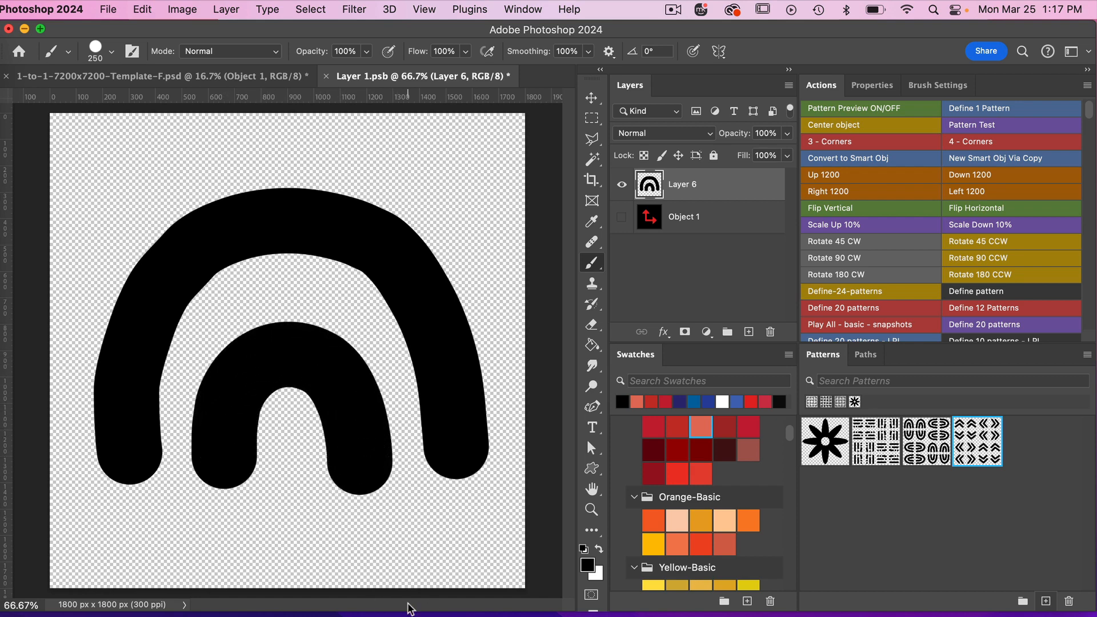
Centre the painted arches horizontally and vertically relative to the canvas and save the smart object.
click(591, 97)
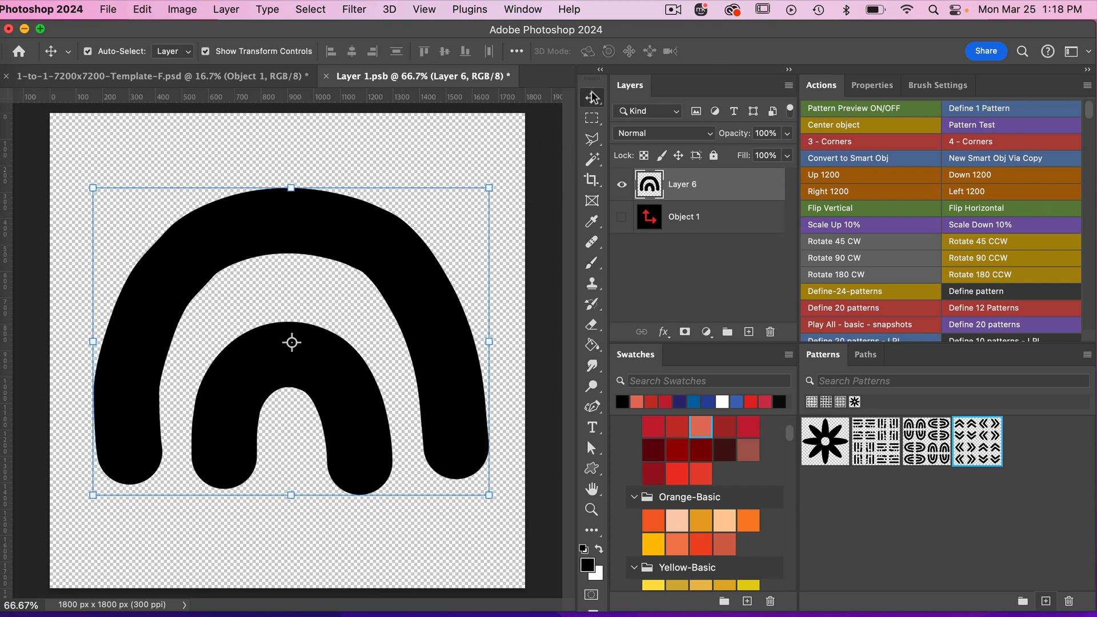
click(517, 53)
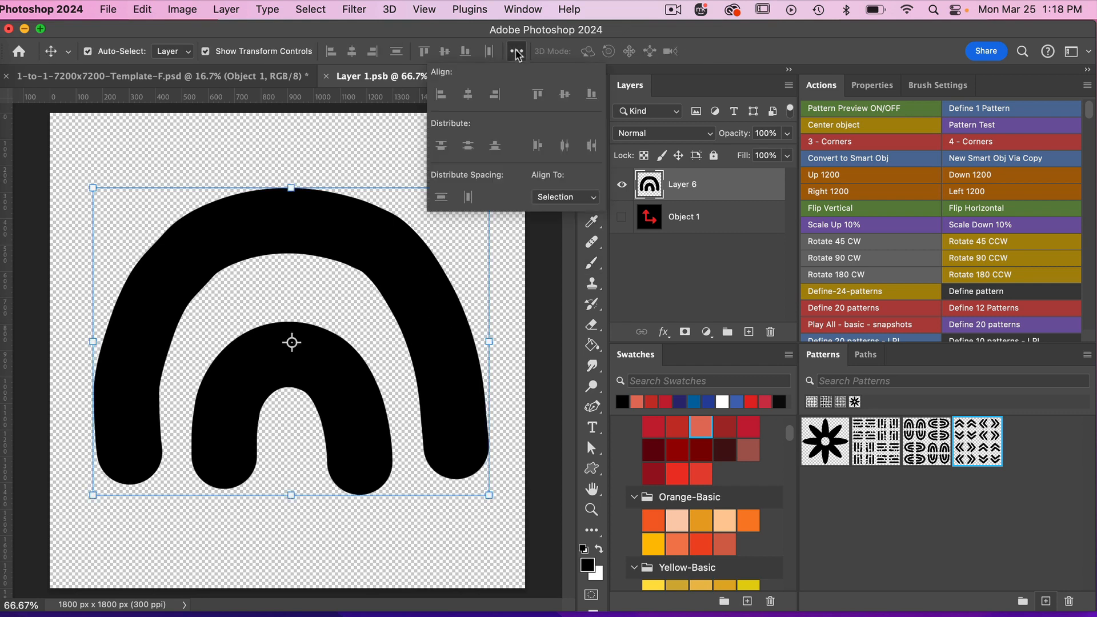
click(568, 200)
click(560, 213)
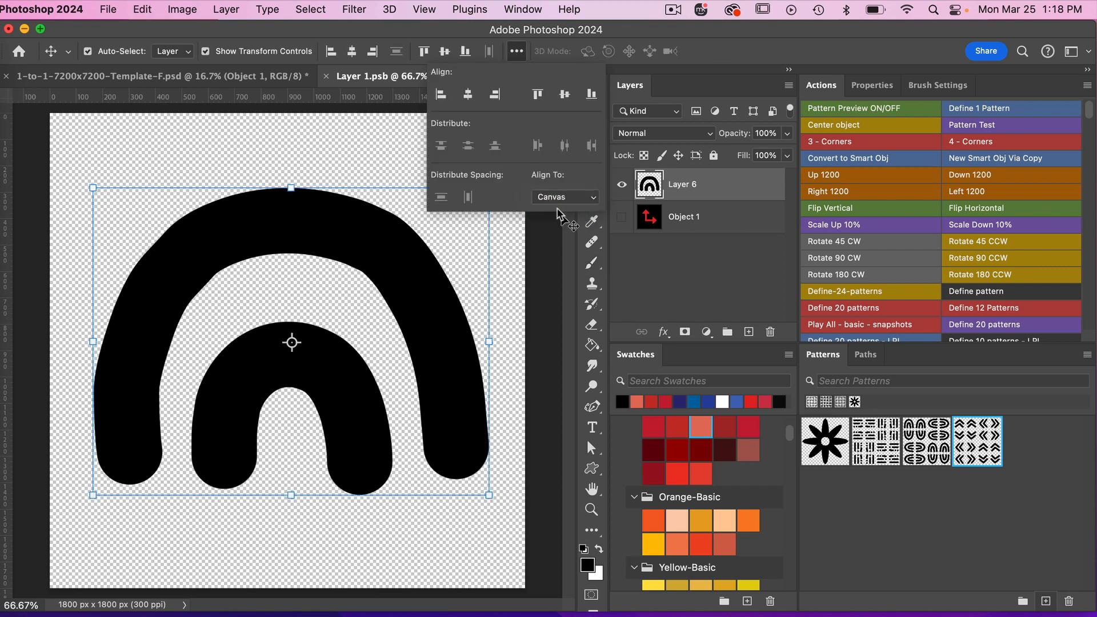
click(467, 95)
click(564, 96)
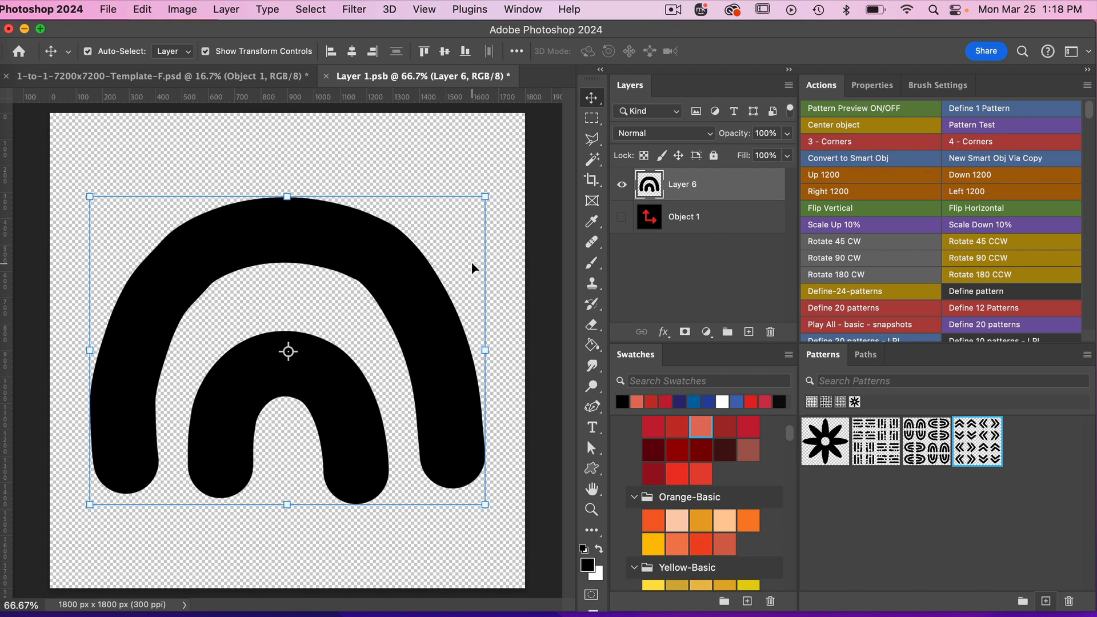
key(super+s)
Return to the 1-to-1-7200x7200-Template-F.psd document and turn on Pattern Preview to view the repeating arches.
click(252, 78)
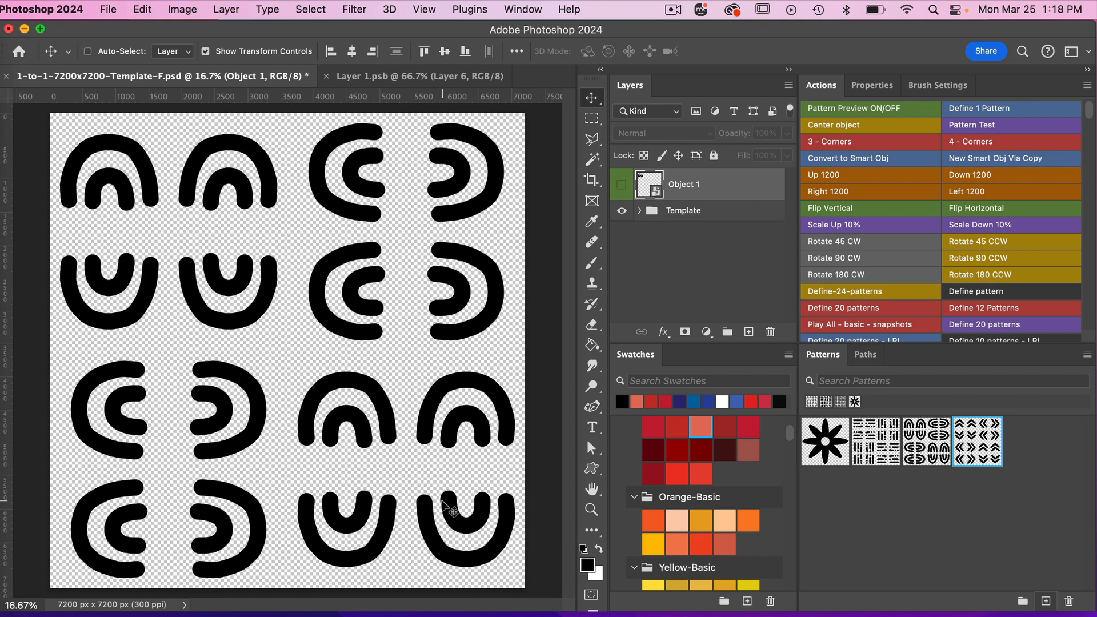
key(super+minus)
key(super+minus)
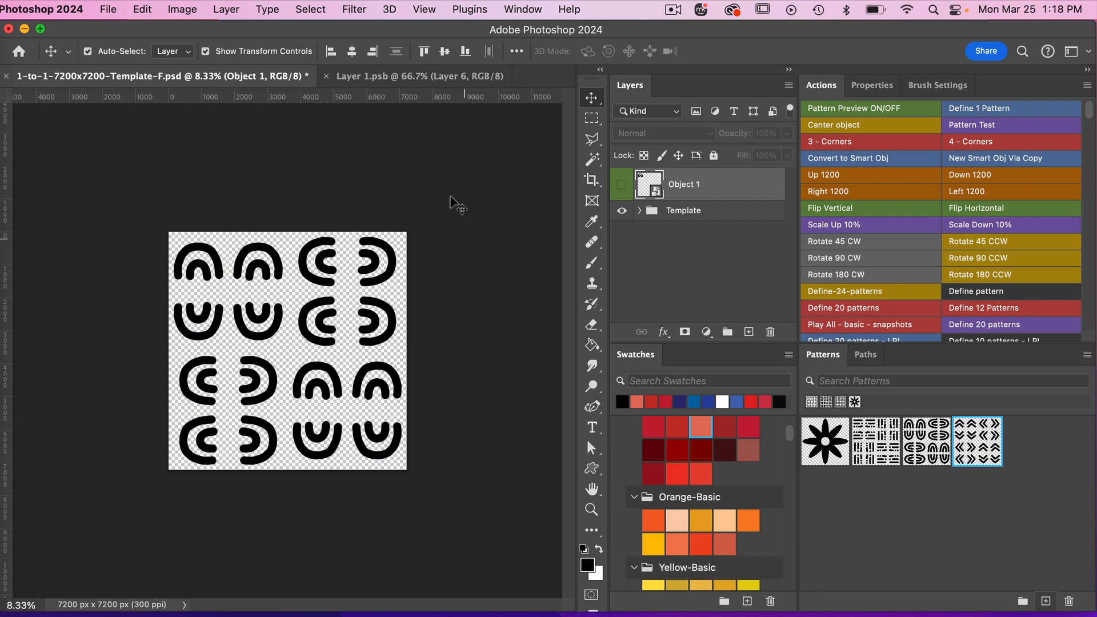
click(425, 10)
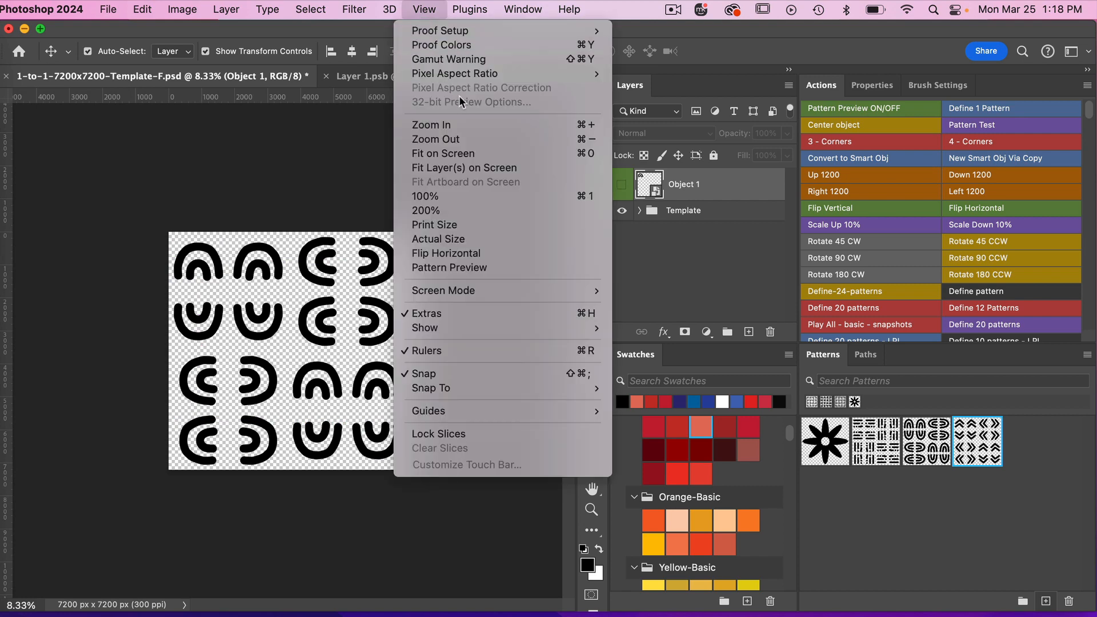
click(450, 266)
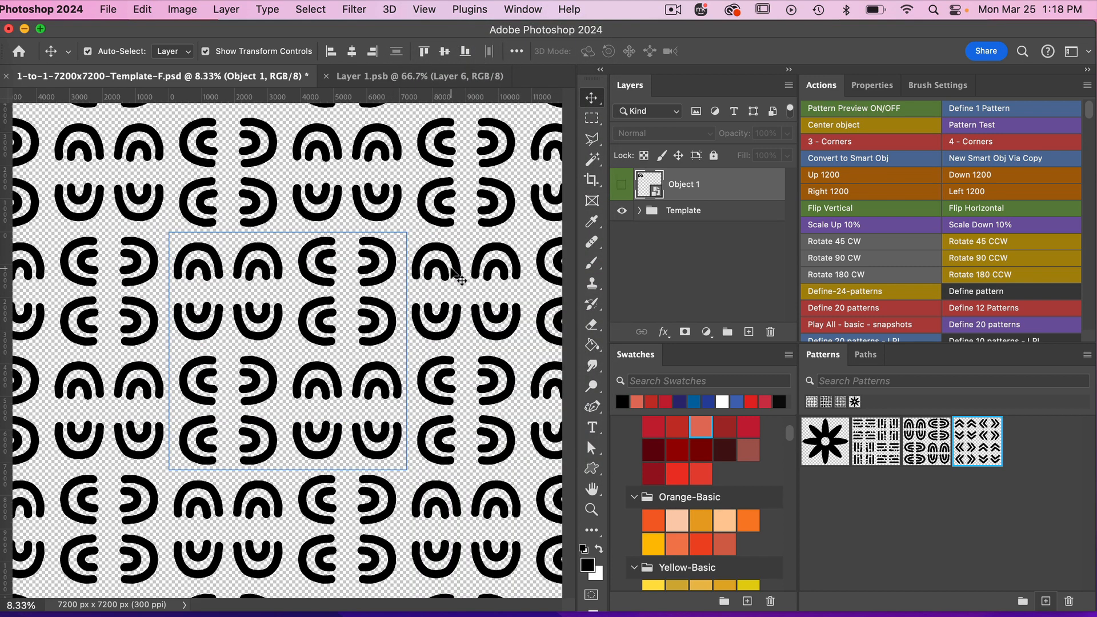
key(super+minus)
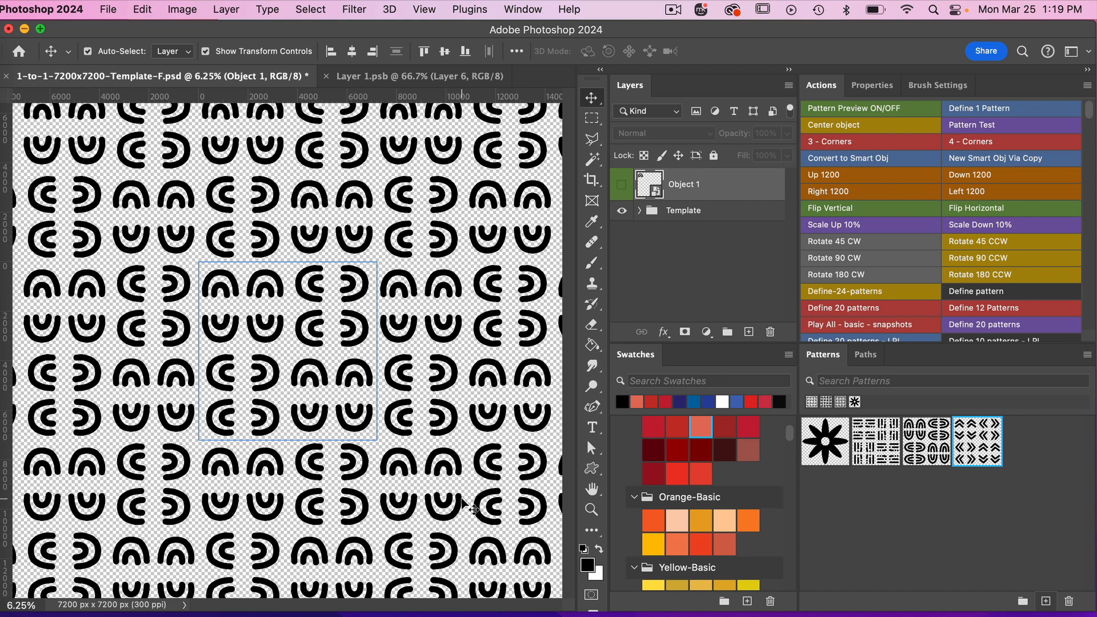
click(142, 9)
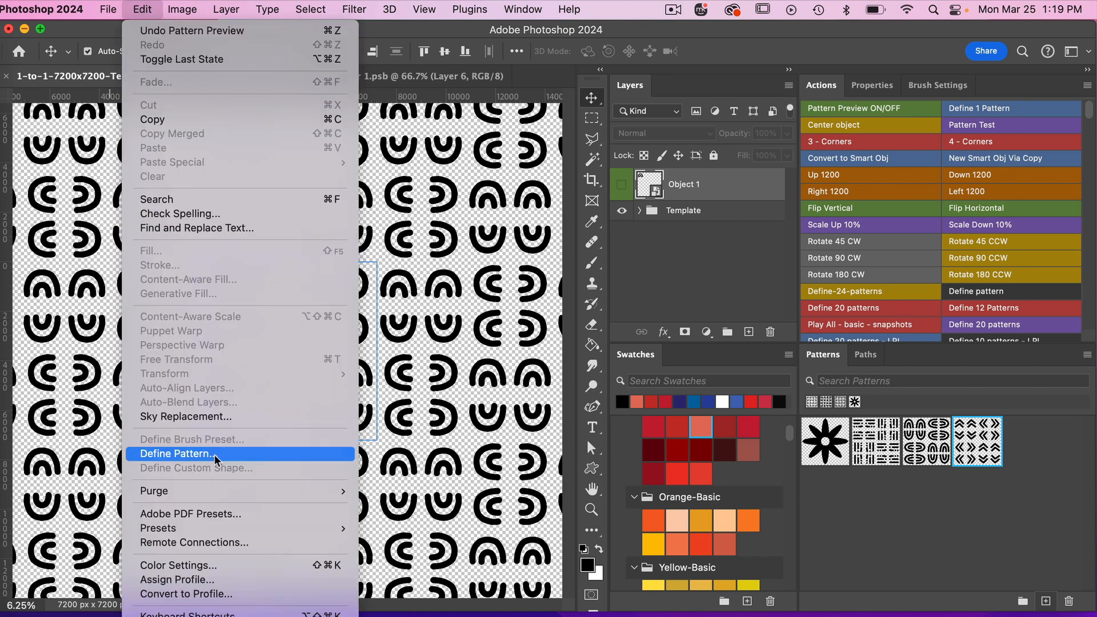
click(503, 396)
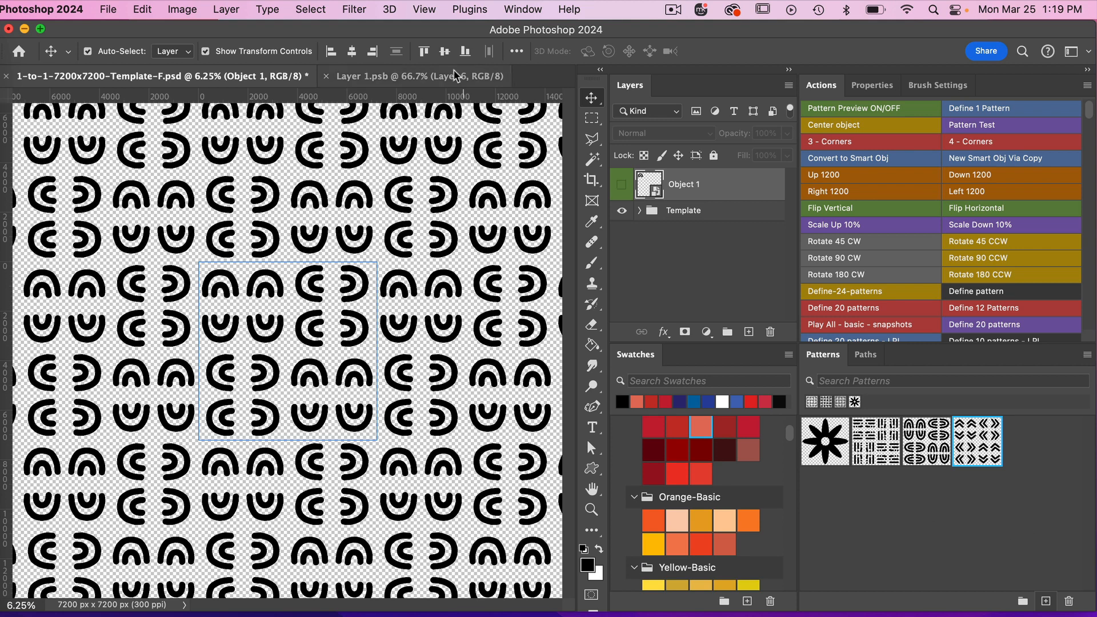
click(522, 10)
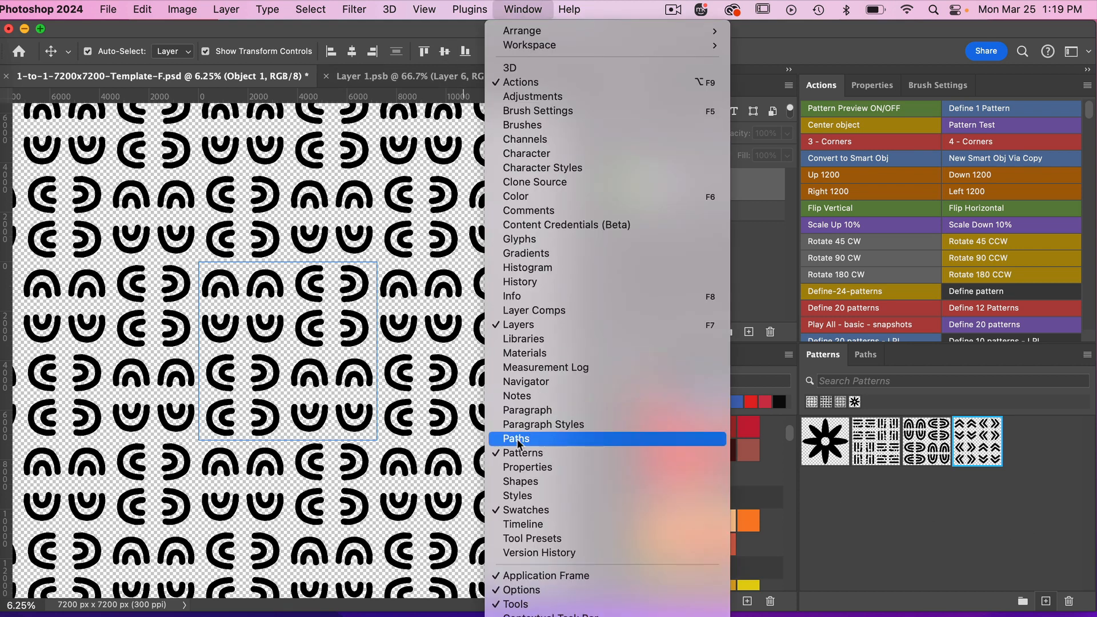
click(889, 509)
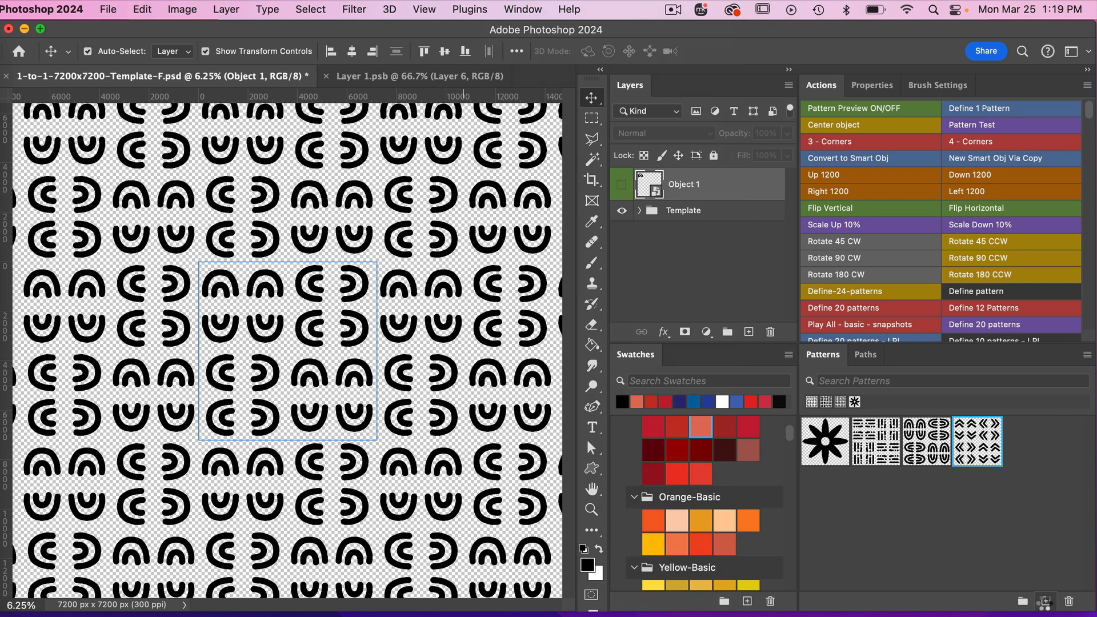
Save the arch tile as a new pattern named 1-to-1-7200x7200-Template-F.psd.
click(1045, 601)
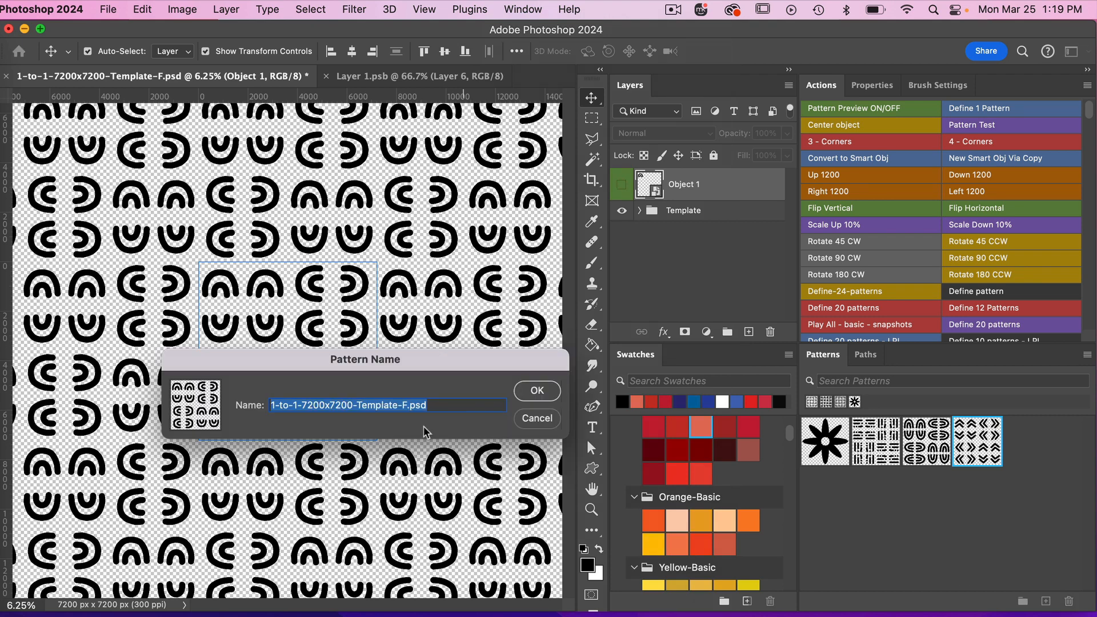
click(535, 392)
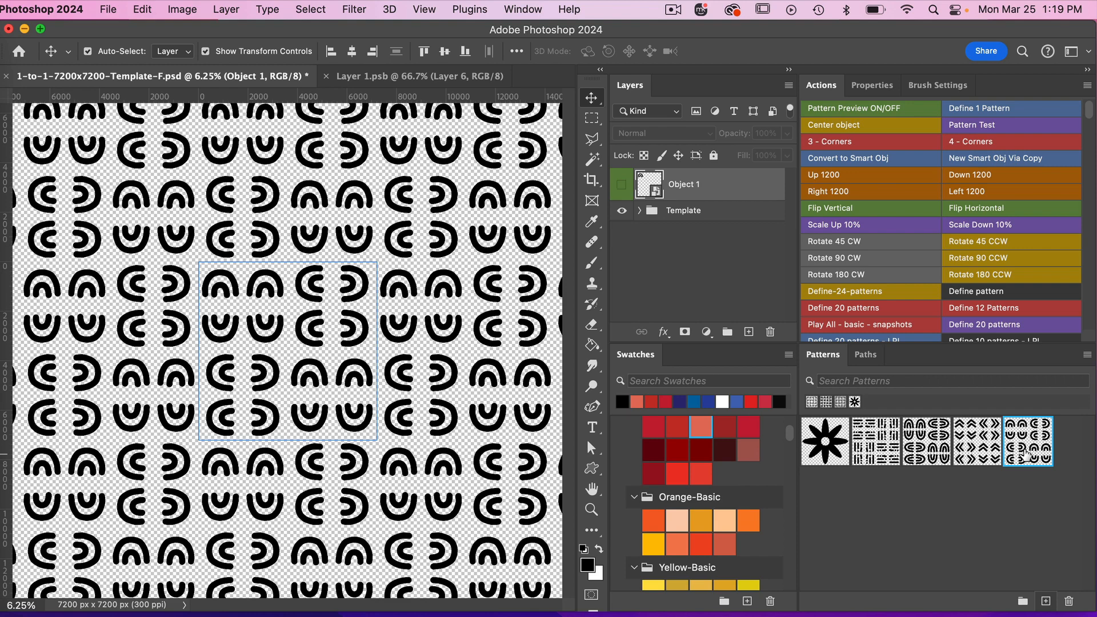
Create a new 7200 x 7200 px document at 300 ppi in RGB Color with a transparent background.
click(106, 11)
click(114, 27)
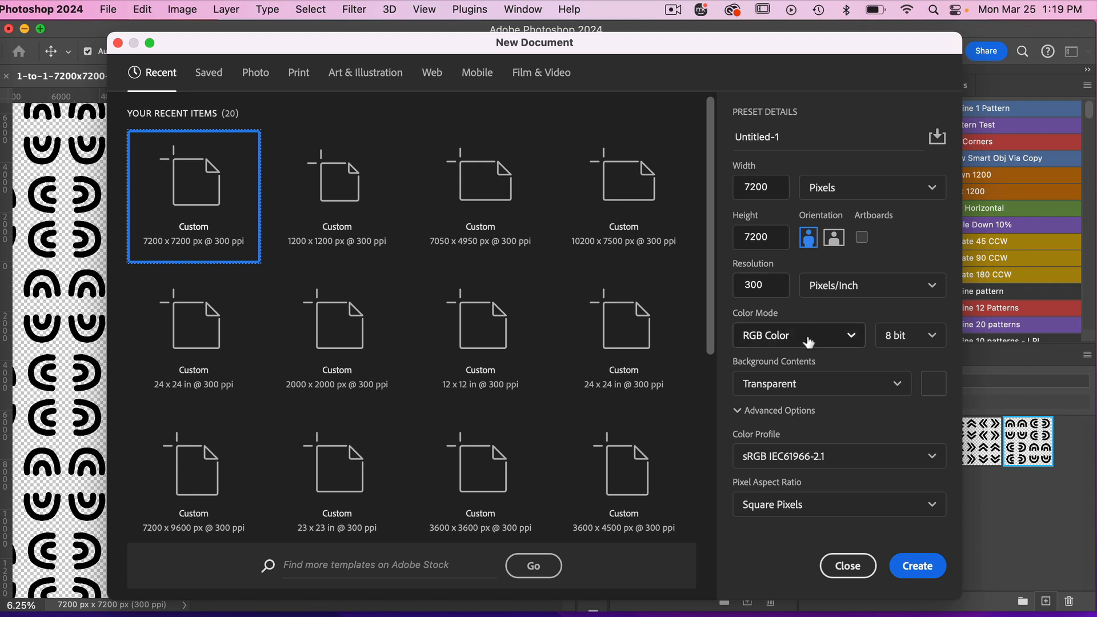
click(917, 566)
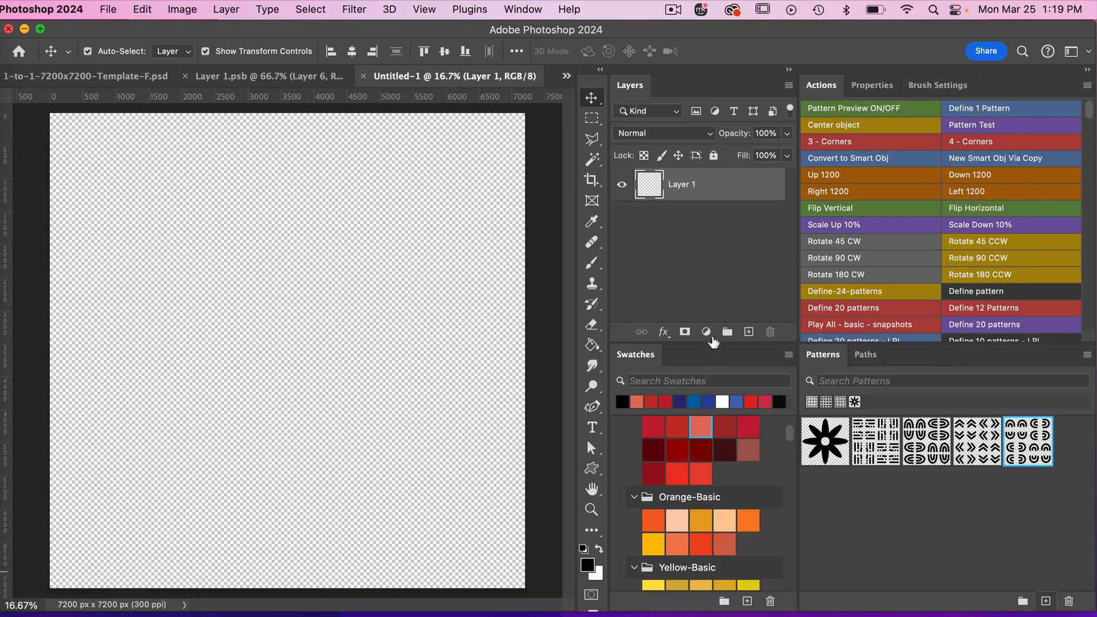
Add a Pattern fill layer using the new arch pattern at 25% scale.
click(706, 332)
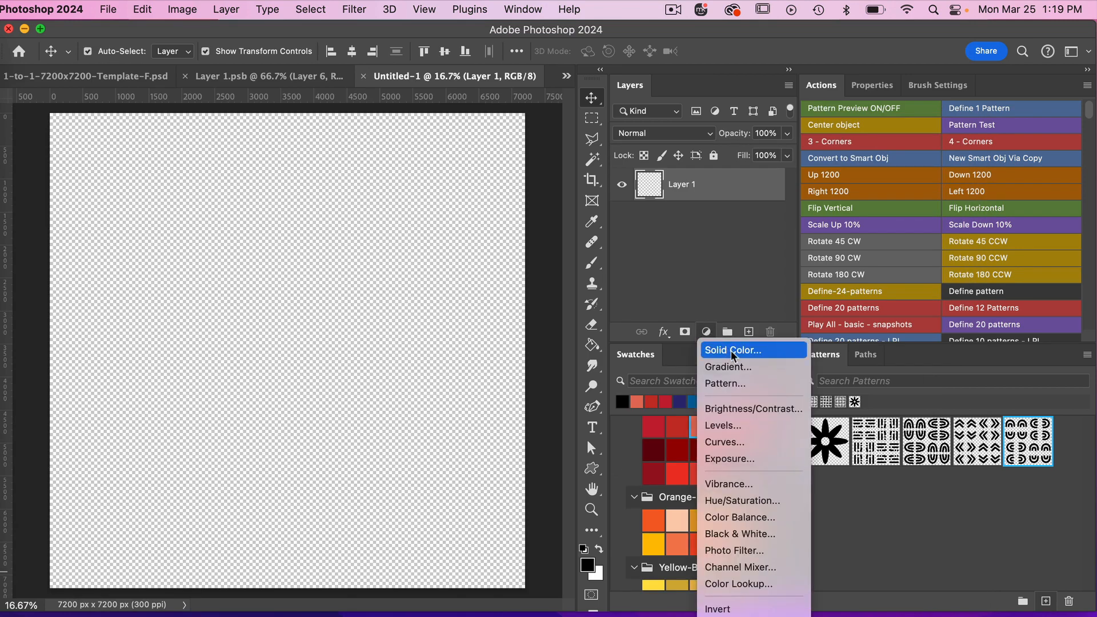
click(736, 388)
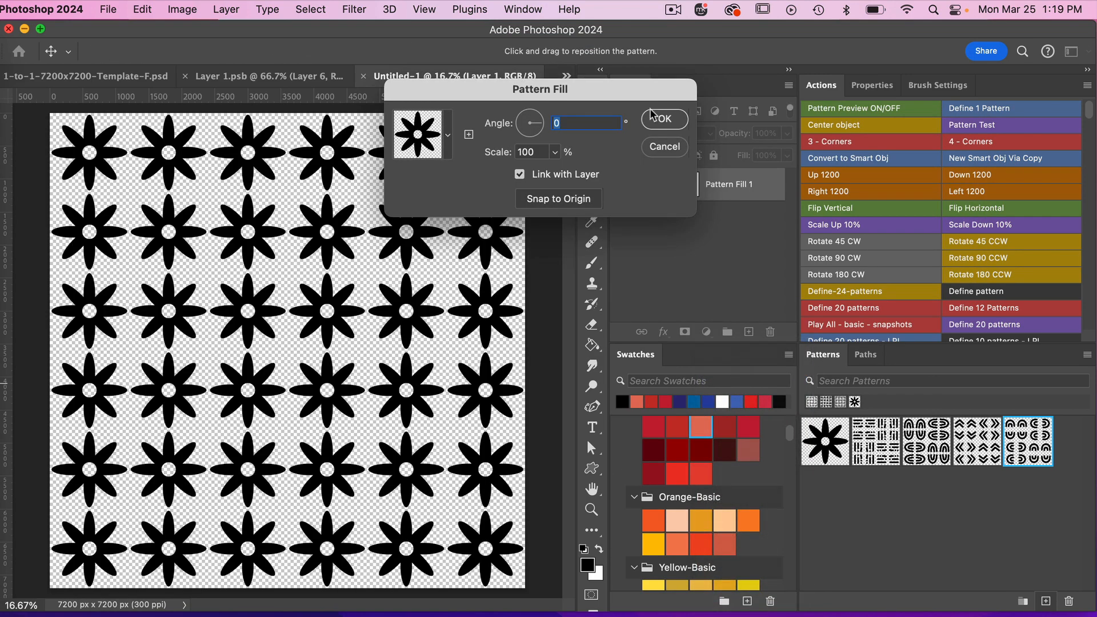
click(445, 122)
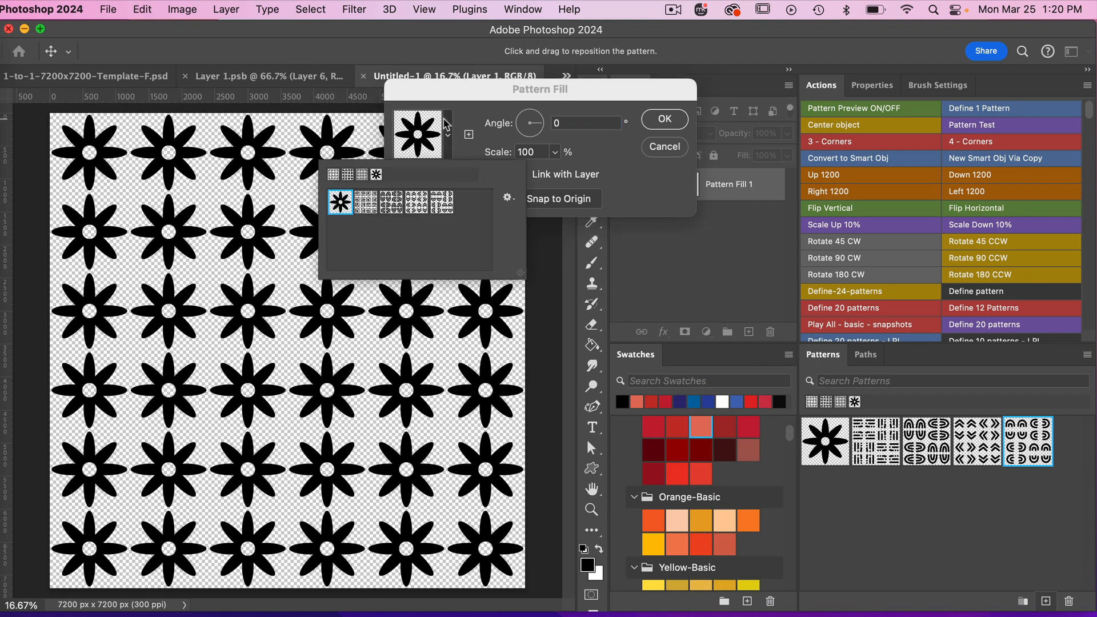
click(443, 202)
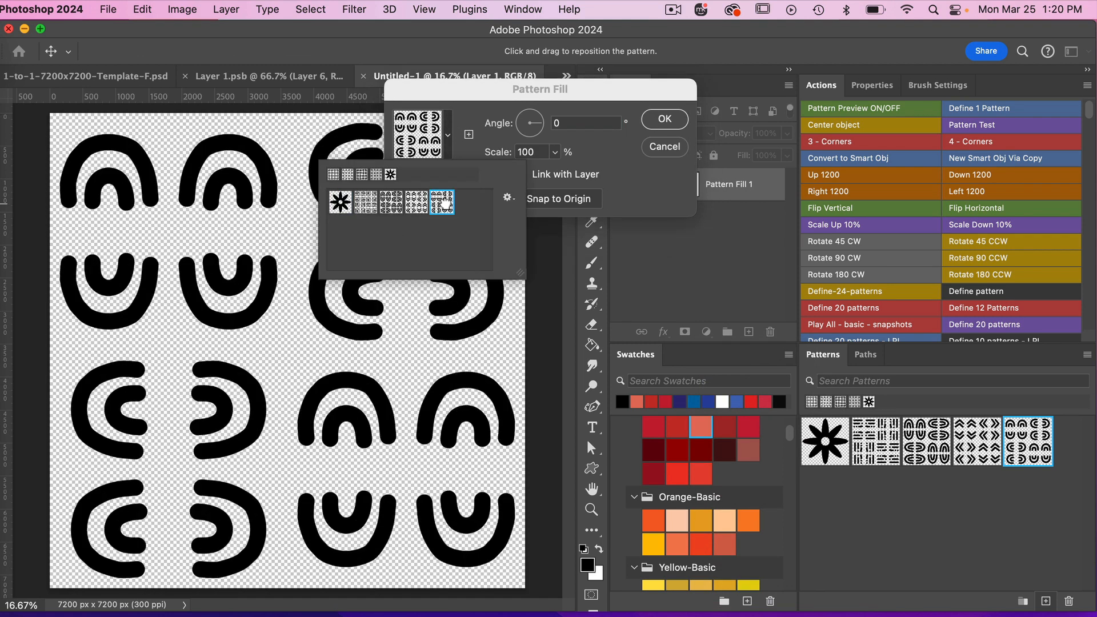
click(606, 151)
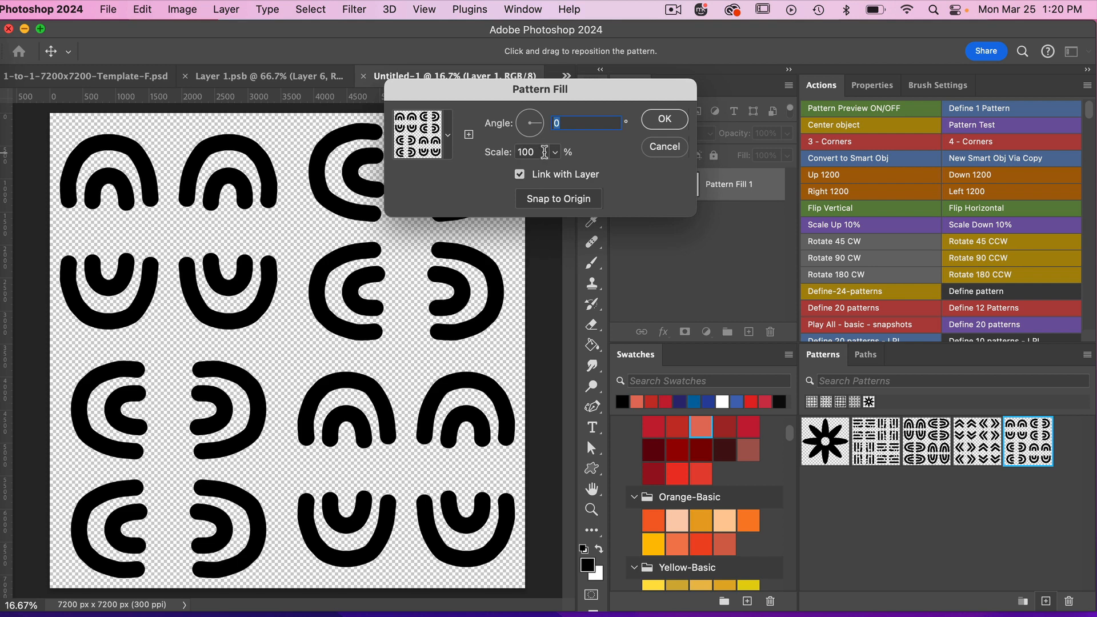
key(Tab)
text(25)
click(663, 120)
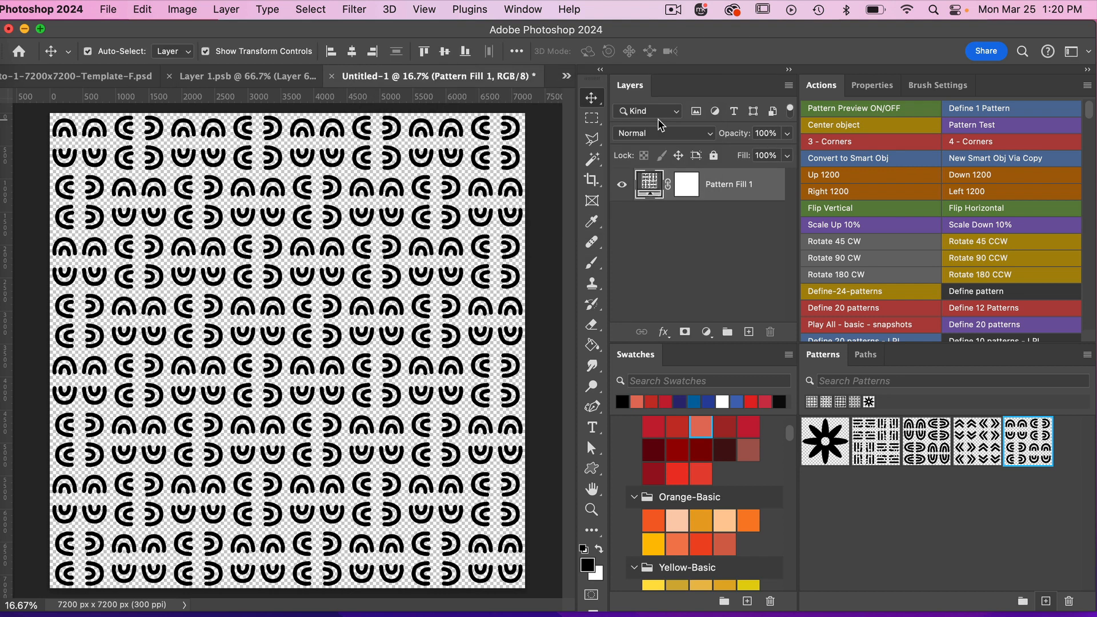
Add a black Solid Color fill layer above Pattern Fill 1 and clip it to the pattern.
click(707, 332)
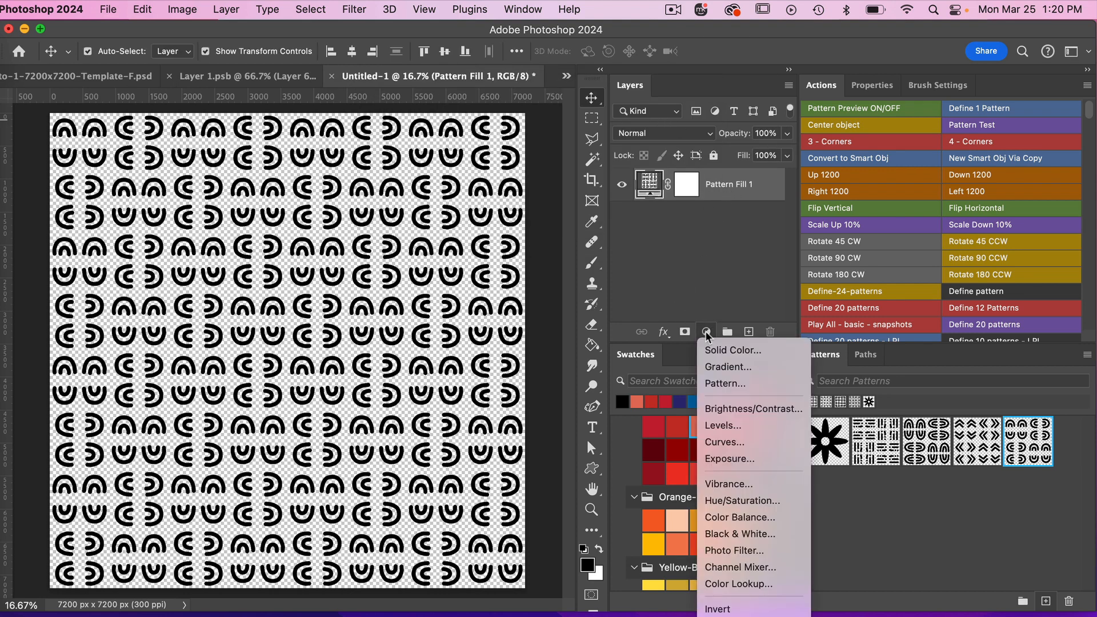
click(726, 348)
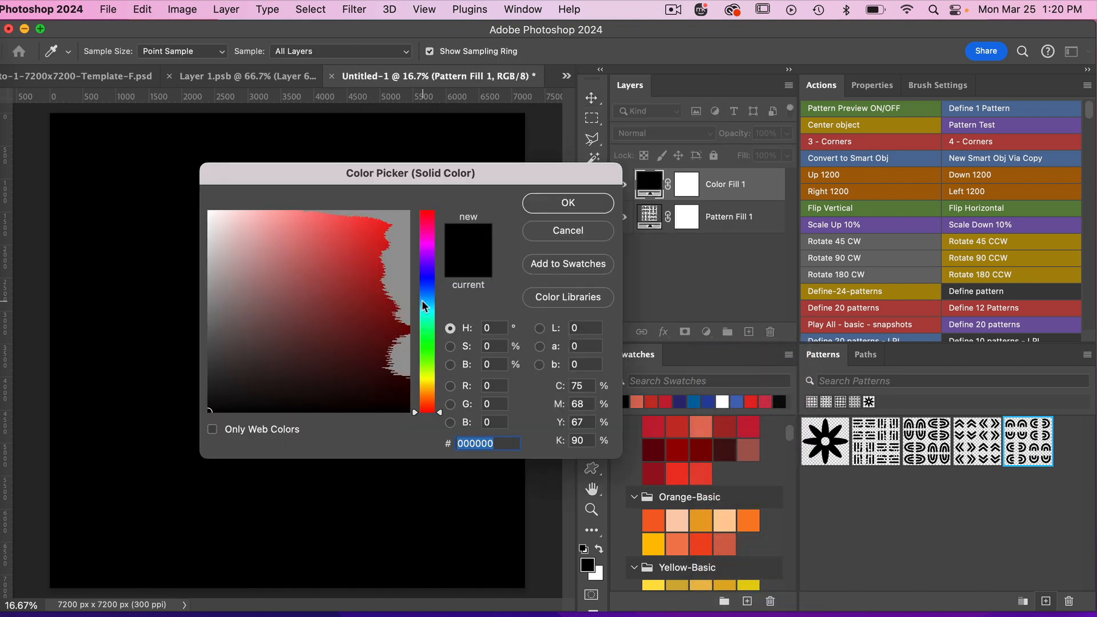
click(568, 207)
right_click(721, 197)
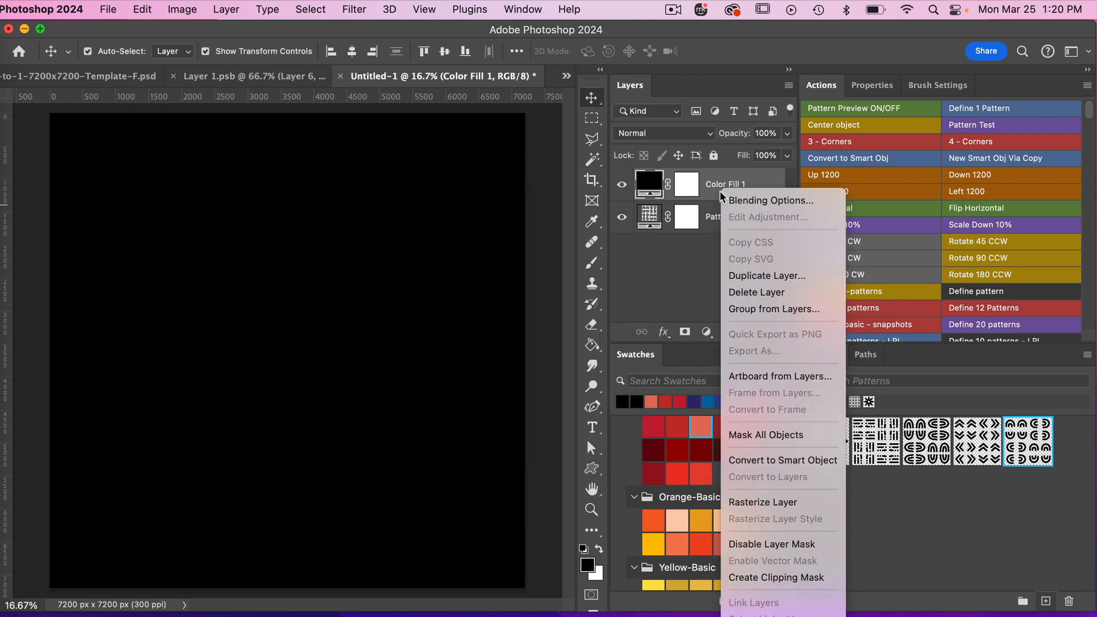
click(771, 578)
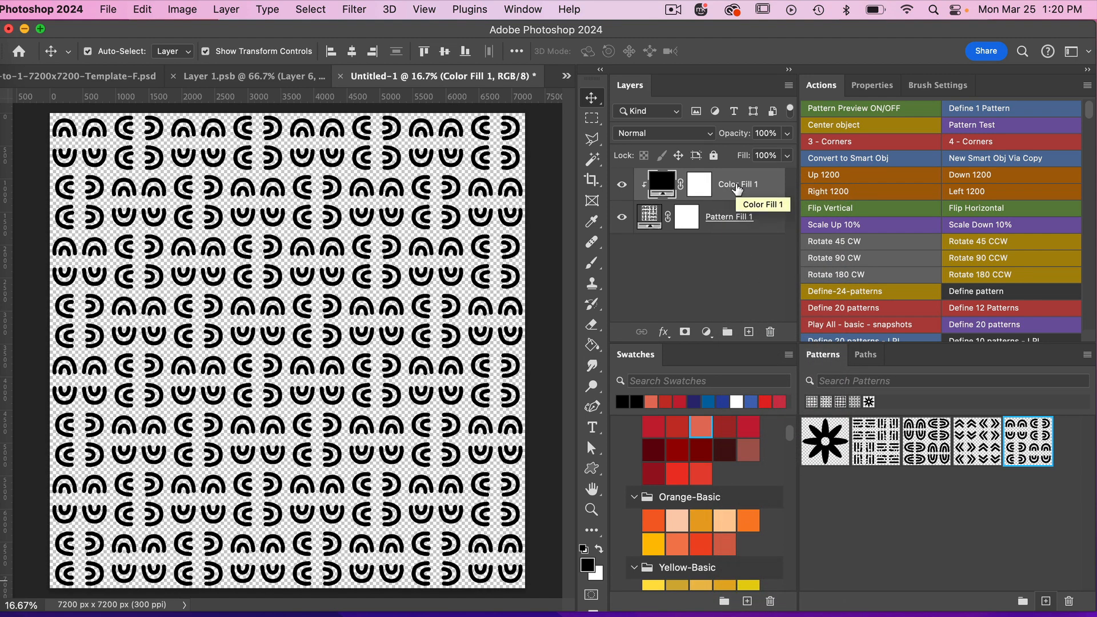
Duplicate the color fill layer, place the copy beneath Pattern Fill 1 and set its color to ffffff.
key(super+j)
drag(737, 188, 726, 266)
double_click(652, 252)
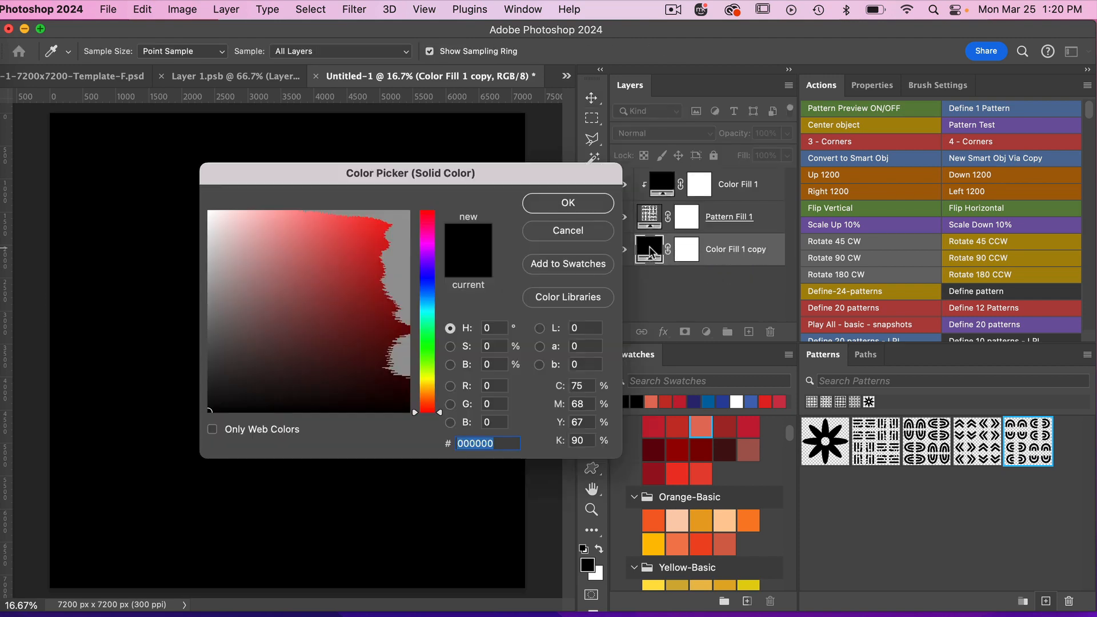
text(ffffff)
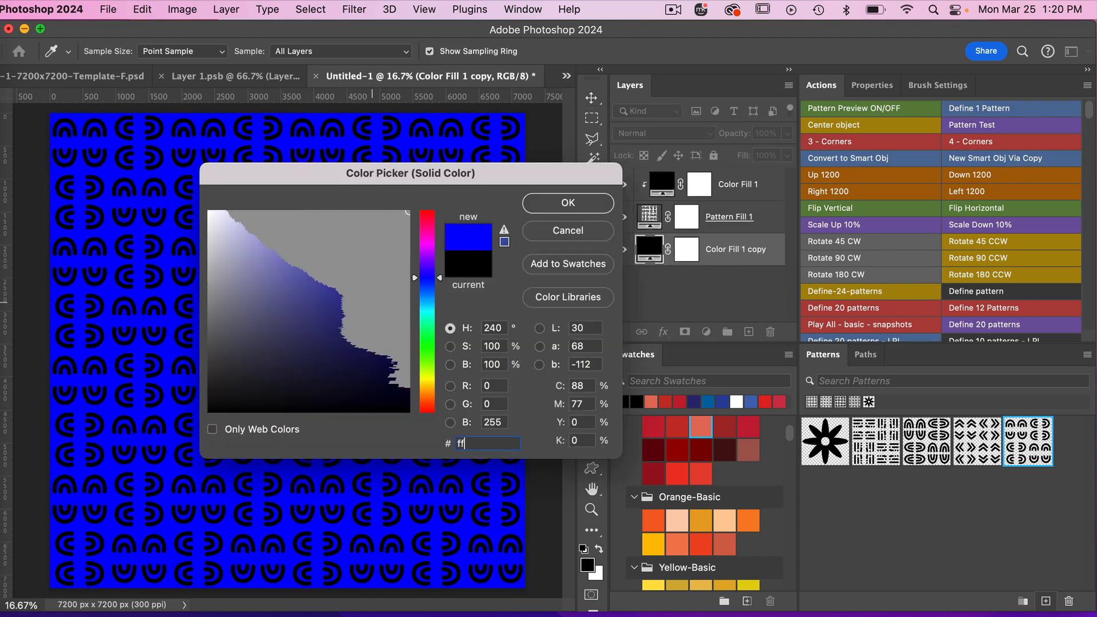
click(566, 203)
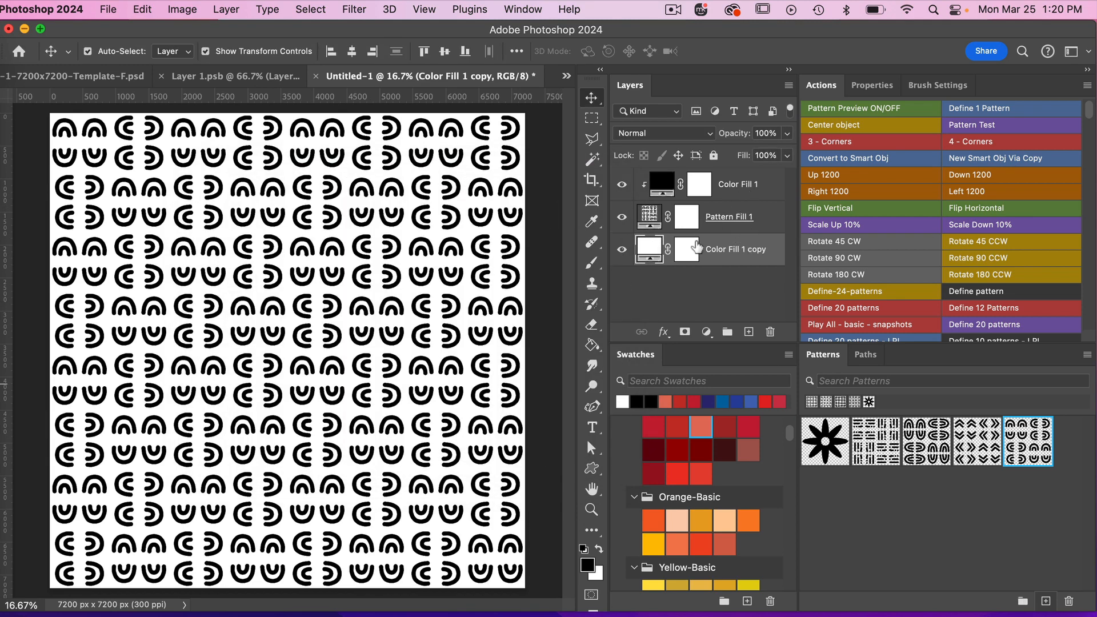
Recolor the clipped Color Fill 1 layer with the bright blue from the Blue-Basic swatches.
click(747, 189)
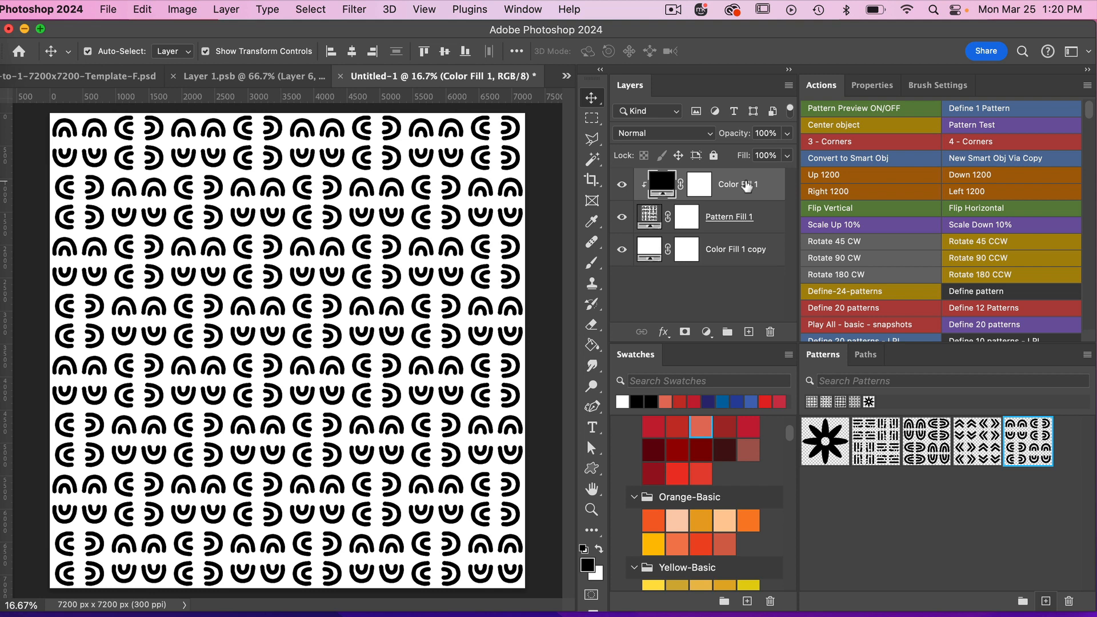
scroll(742, 490, down, 3)
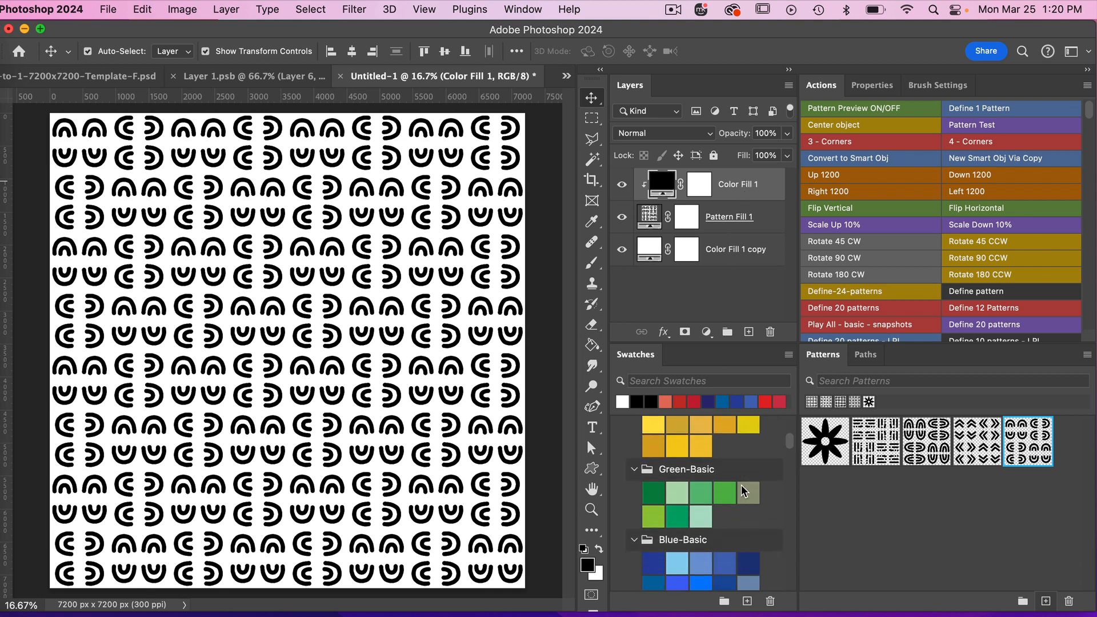
scroll(744, 490, down, 3)
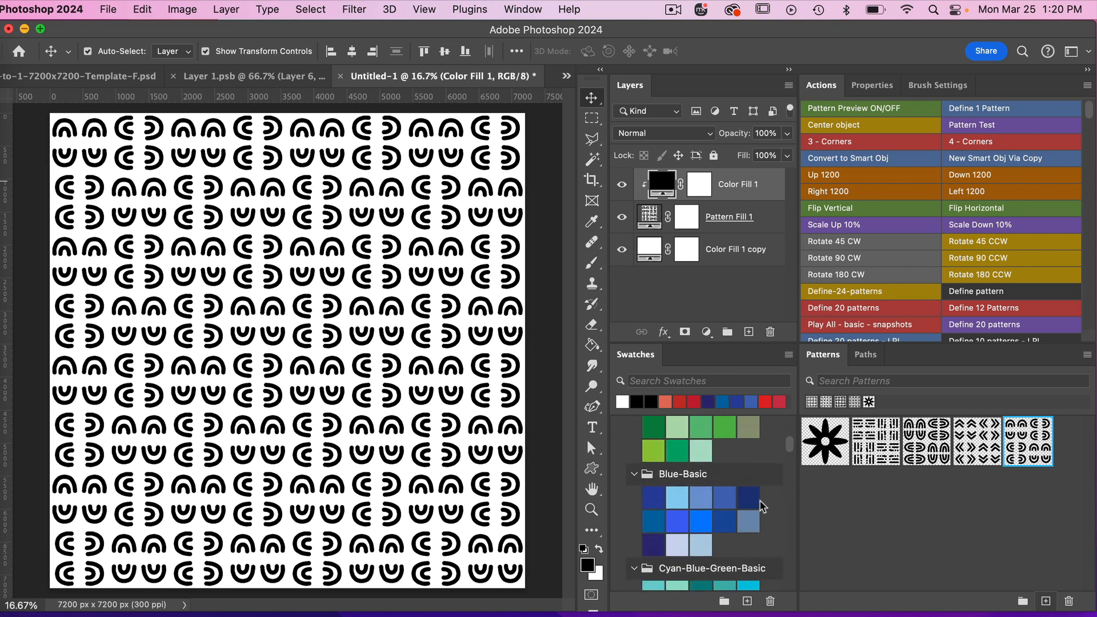
click(698, 521)
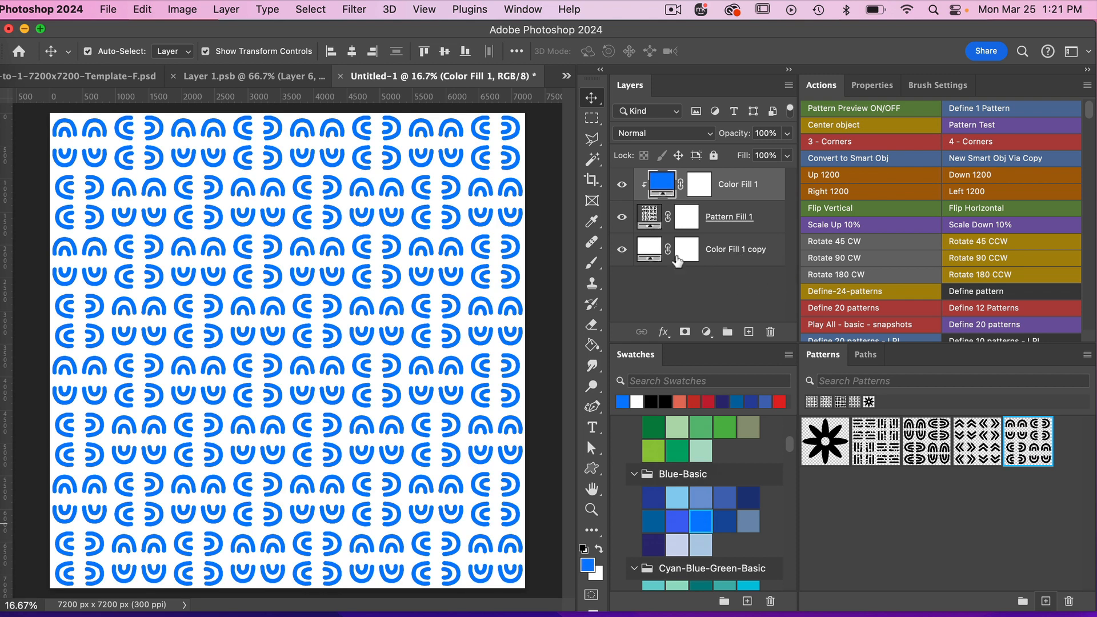
Make the background Color Fill 1 copy bright blue and the clipped Color Fill 1 white.
click(714, 252)
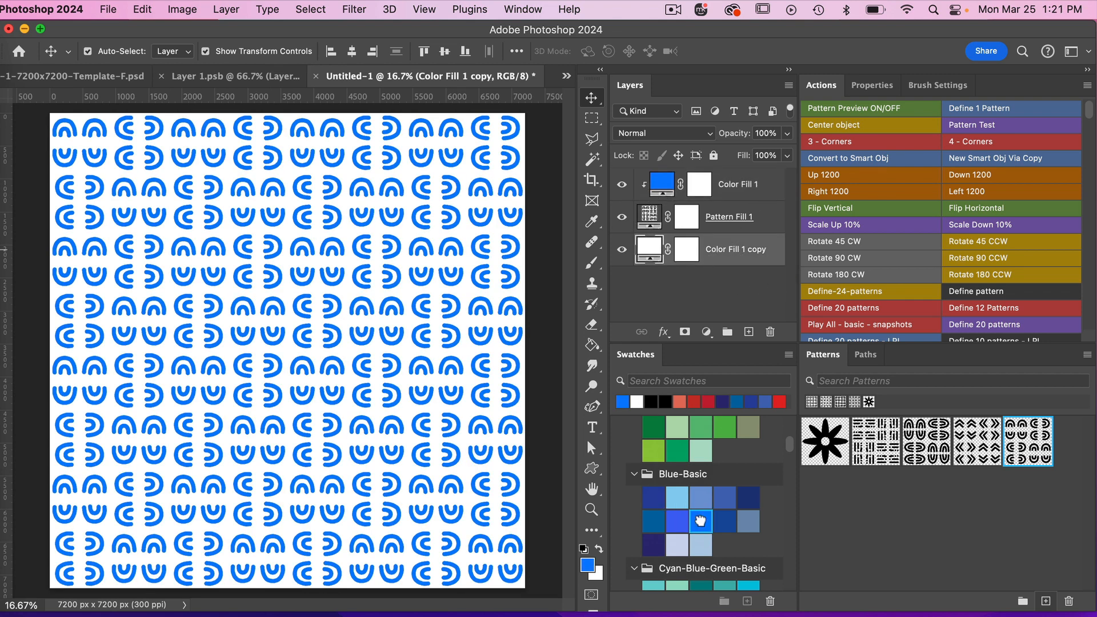
click(701, 519)
click(733, 188)
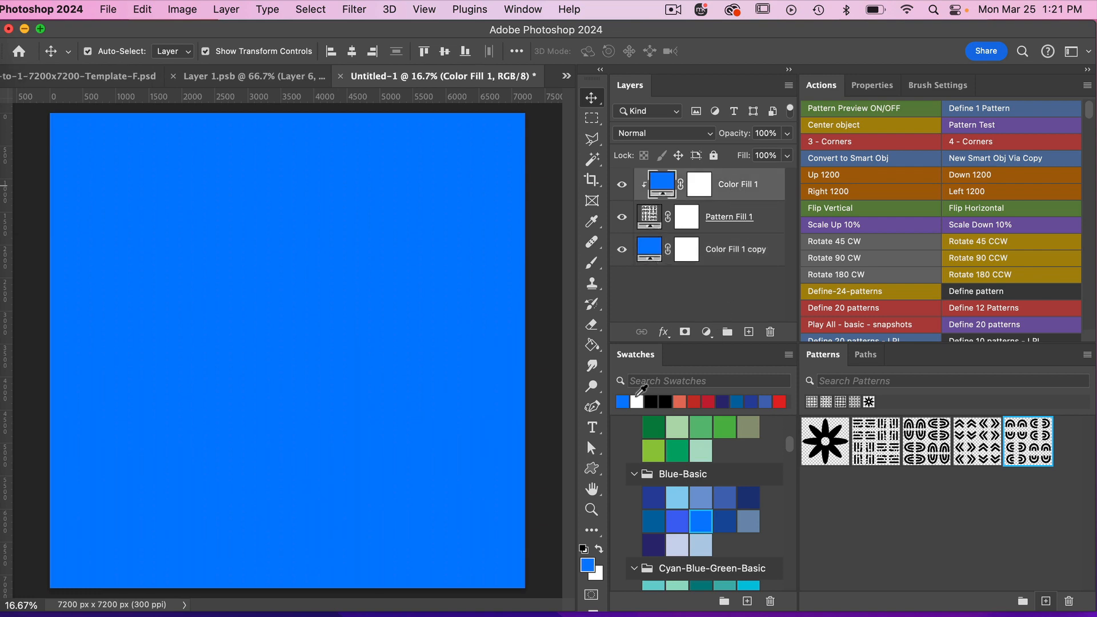
click(636, 401)
Set the opacity of the Pattern Fill 1 layer to 50%.
click(737, 215)
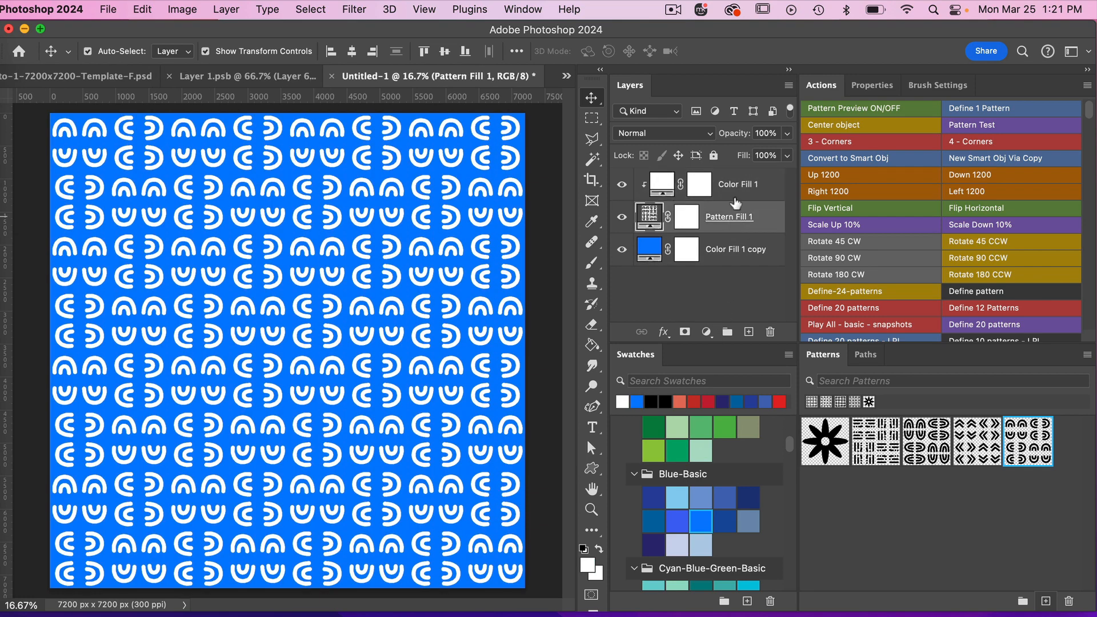
click(765, 133)
text(50)
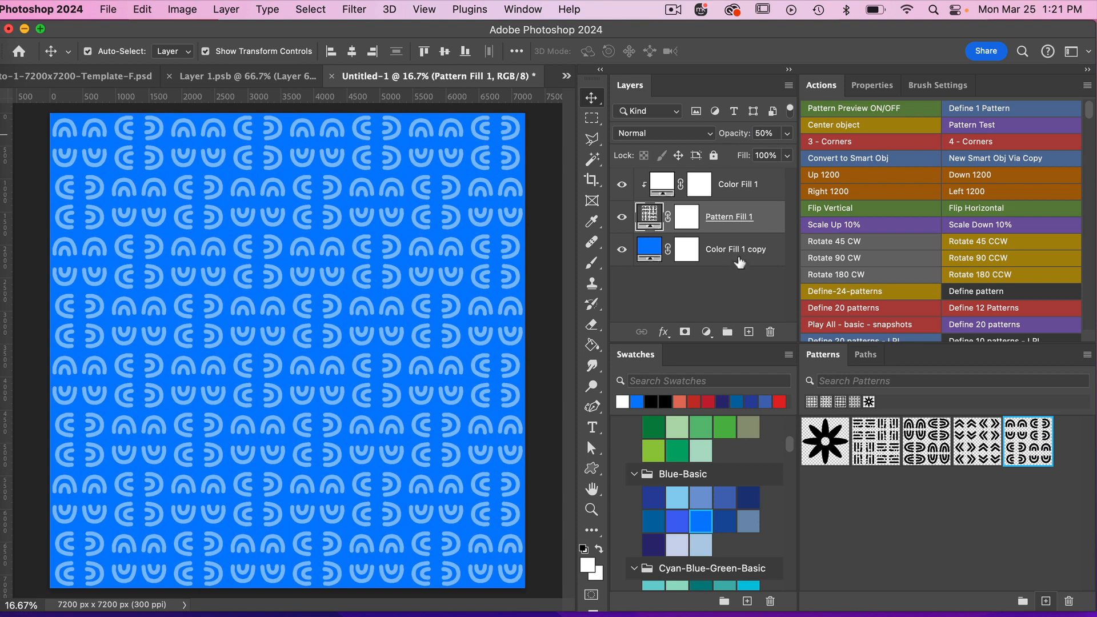
Try dark blue and light blue on the background Color Fill 1 copy, and settle on the dark green from Green-Basic.
click(740, 257)
click(654, 496)
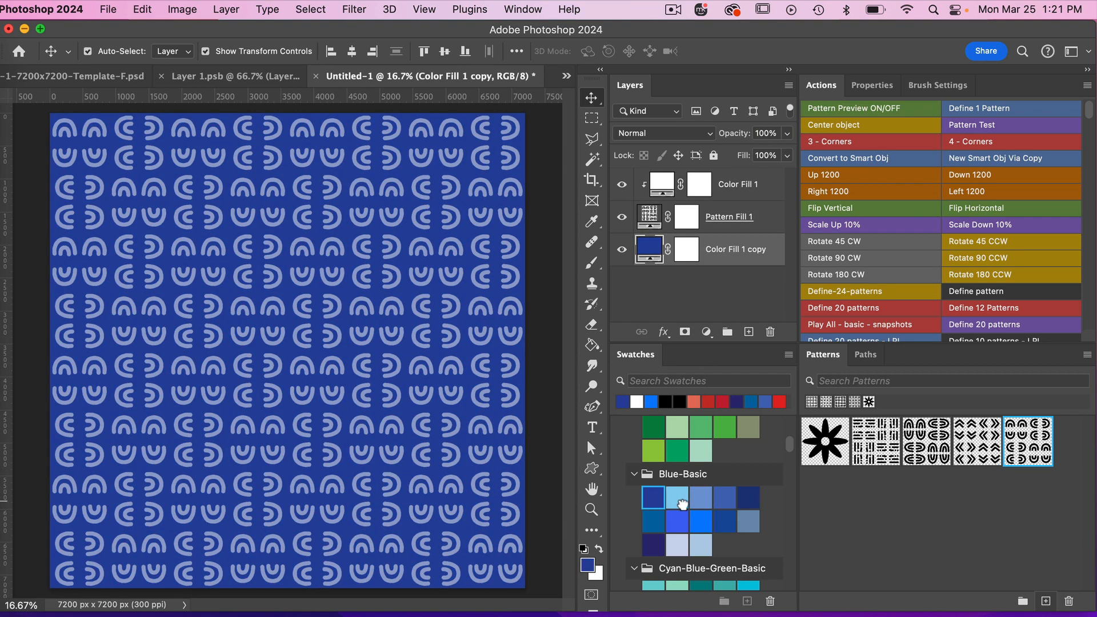
click(680, 499)
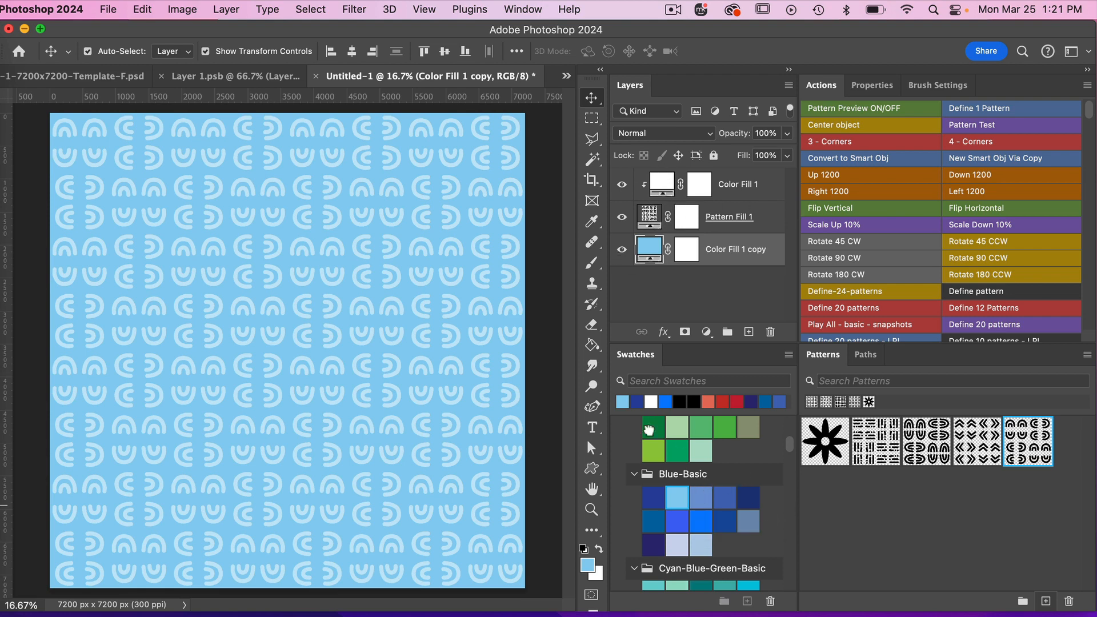
click(653, 427)
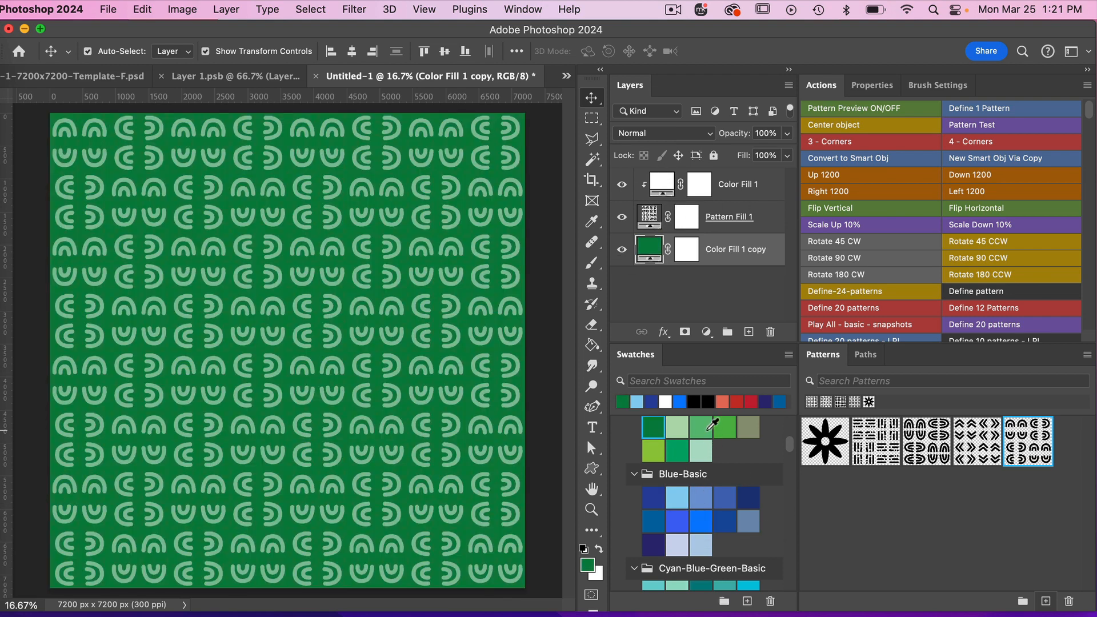
Set the scale of the Pattern Fill 1 layer's pattern to 100%.
click(648, 226)
double_click(649, 216)
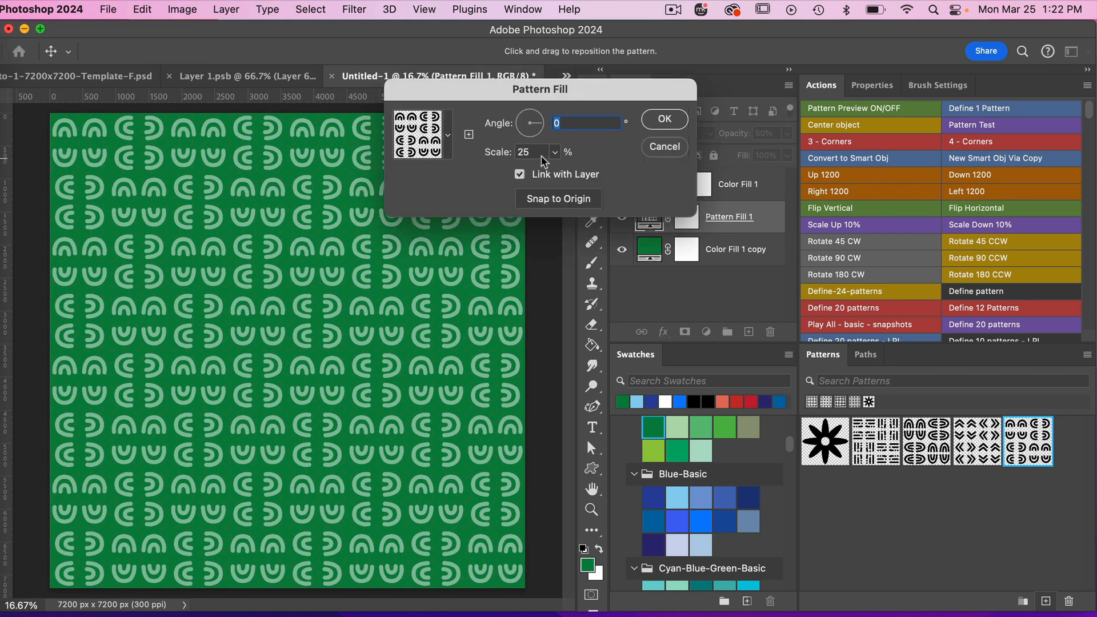
key(Tab)
text(100)
click(664, 119)
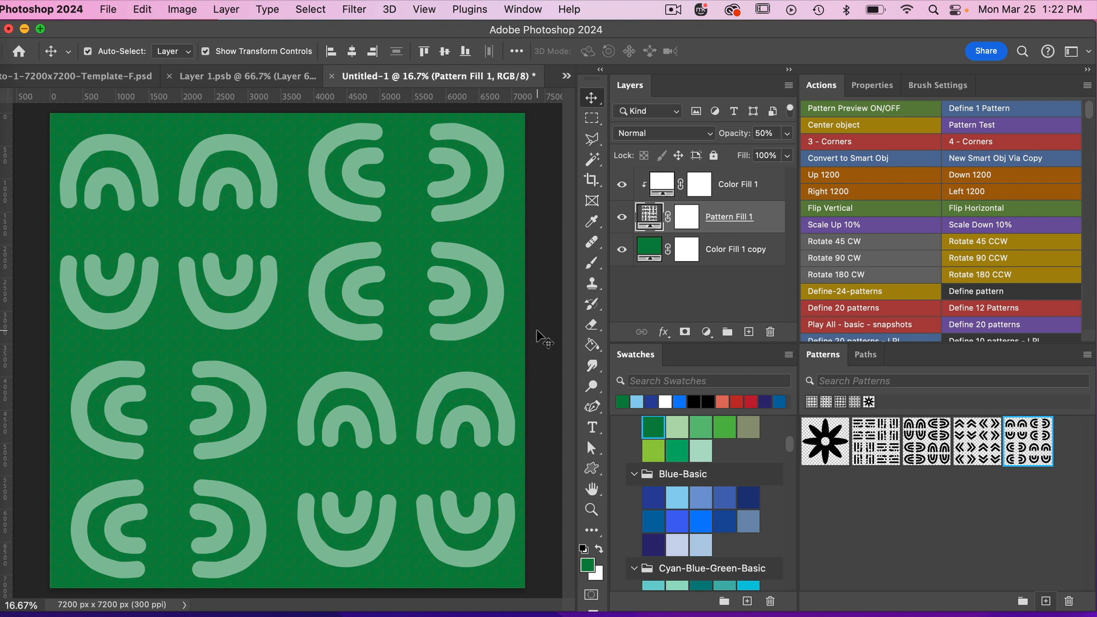
Save a copy of the document on the computer as the JPEG green-geometric.jpg in the Template-F folder.
click(108, 12)
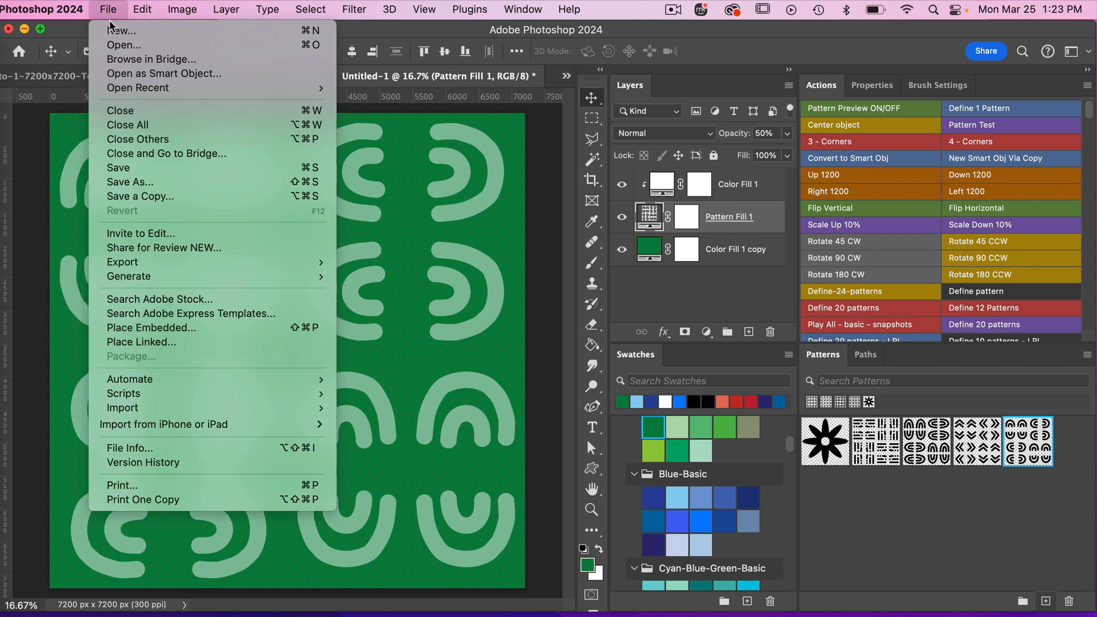
click(146, 196)
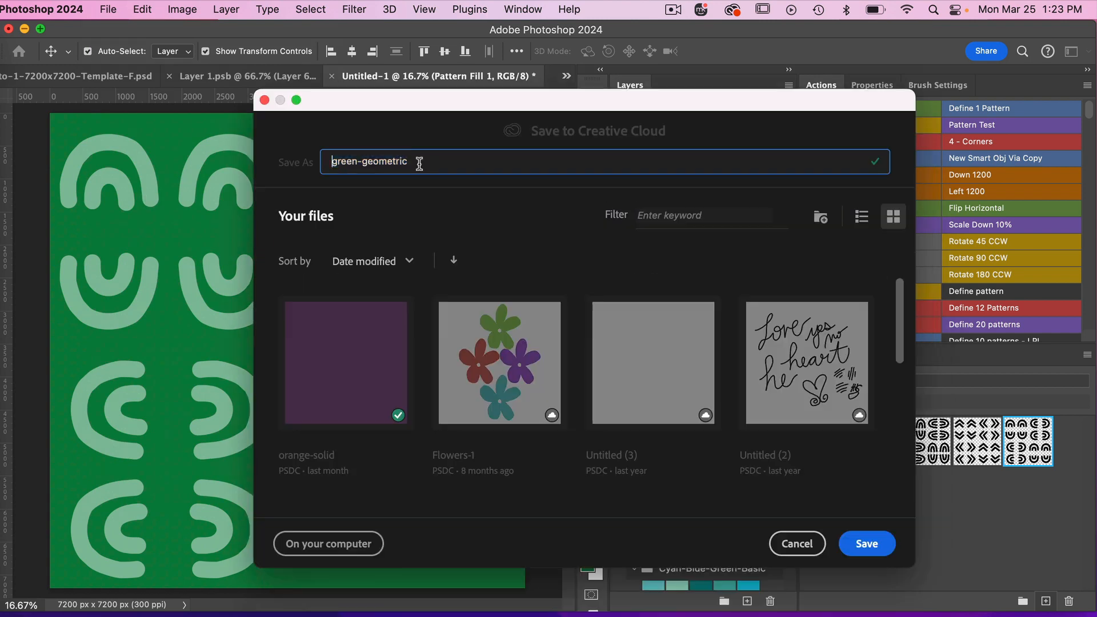
click(351, 541)
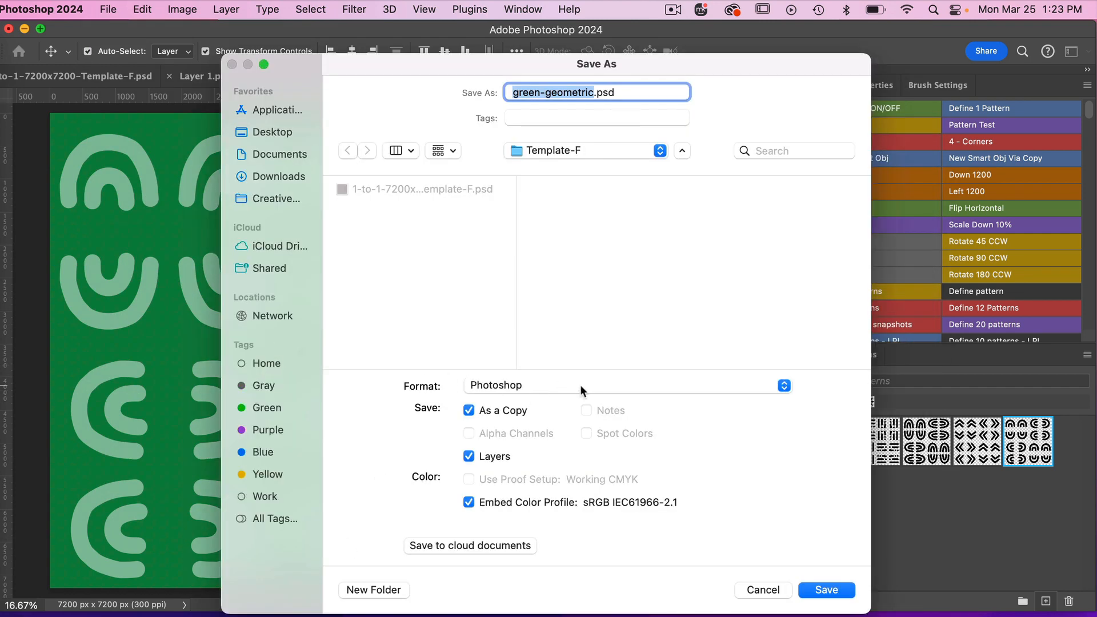
click(515, 386)
click(515, 511)
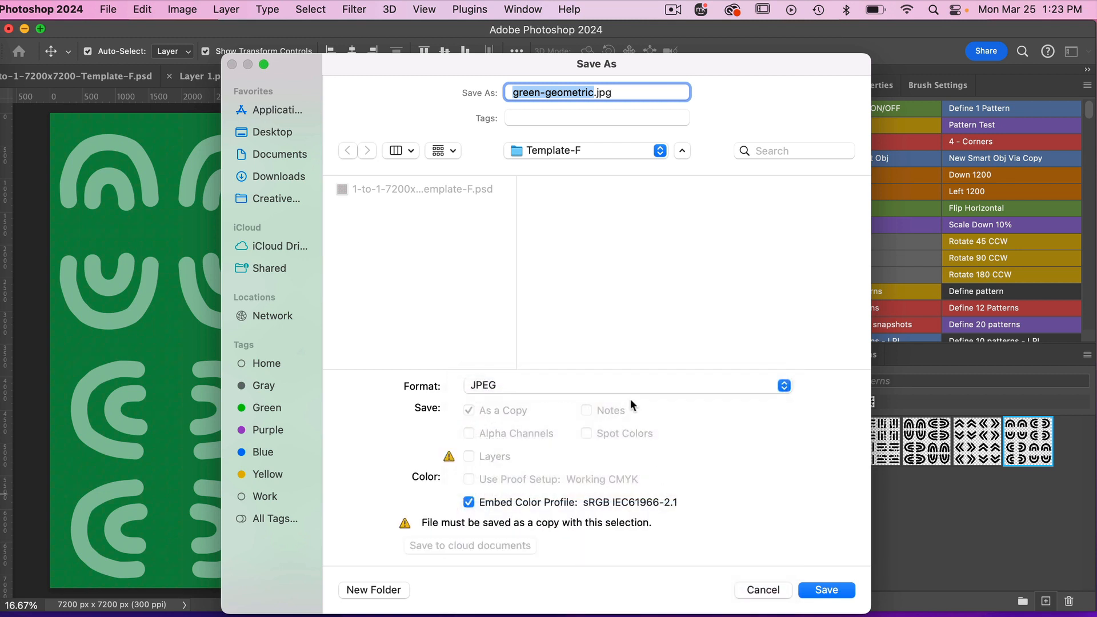
click(825, 587)
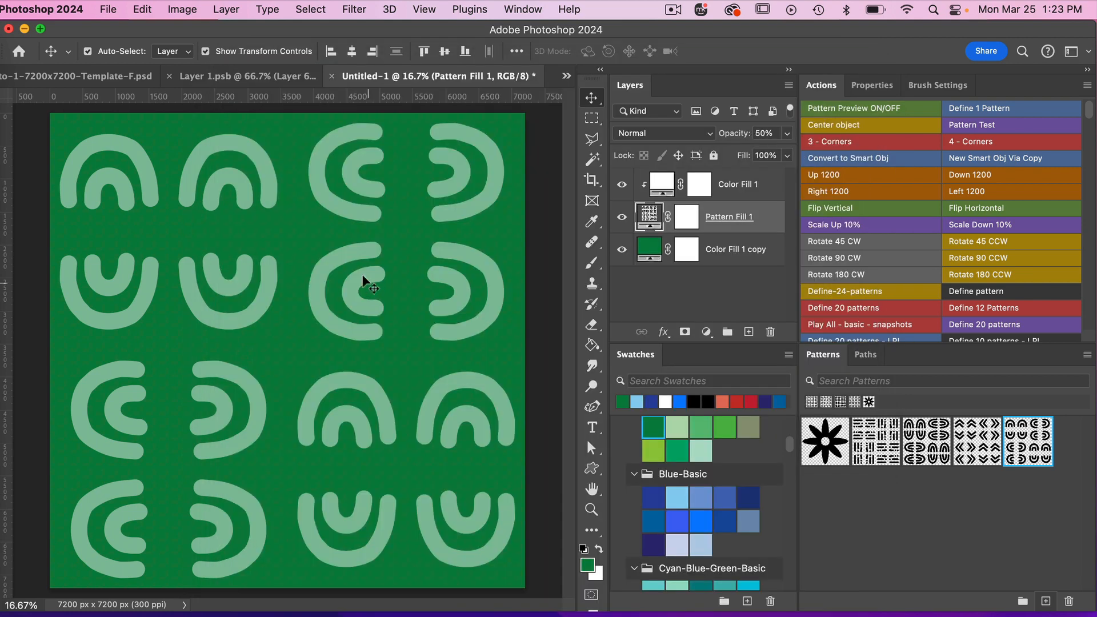
Return to the Layer 1.psb document, hide the arch on Layer 6 and add a new empty layer above it.
click(258, 77)
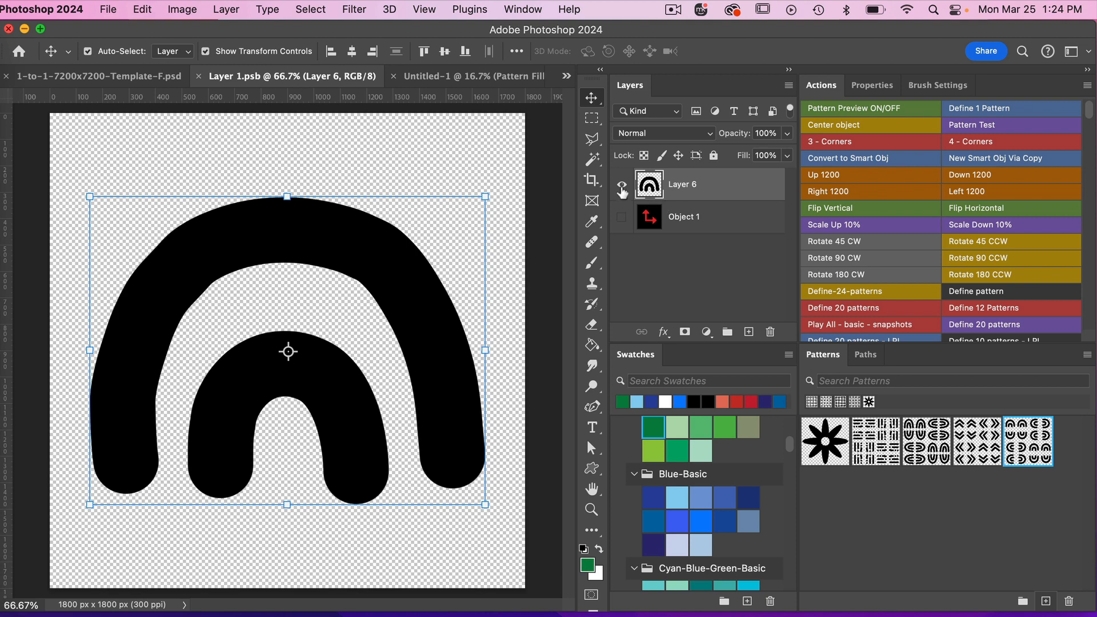
click(622, 185)
click(749, 332)
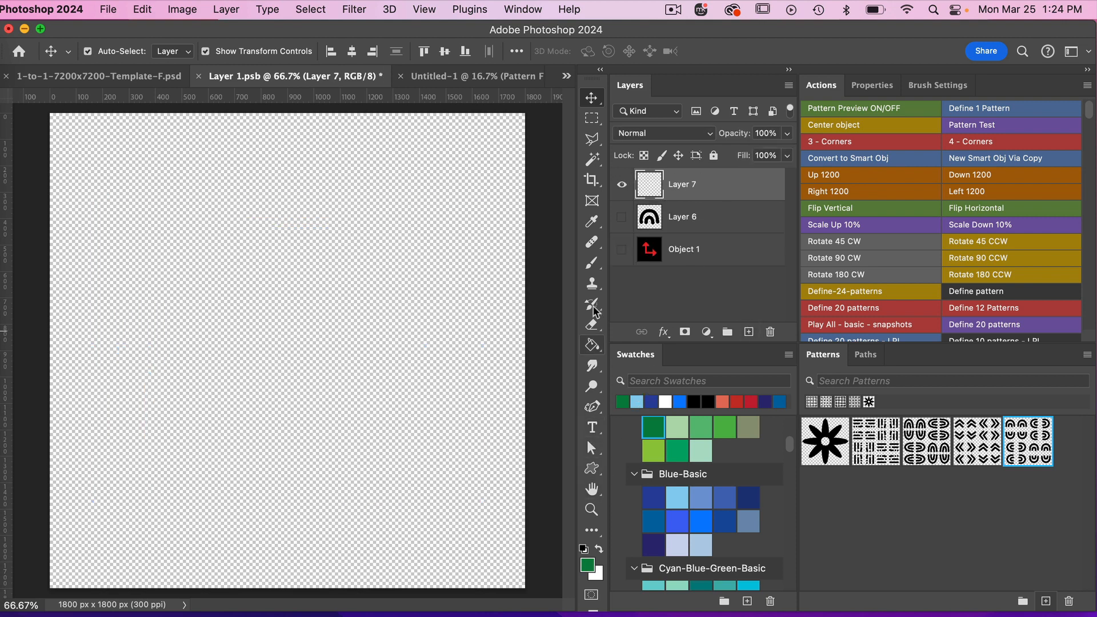
Paint two parallel black diagonal bars, one below the other, in the left half of Layer 7 with the 250 px Brush.
click(592, 262)
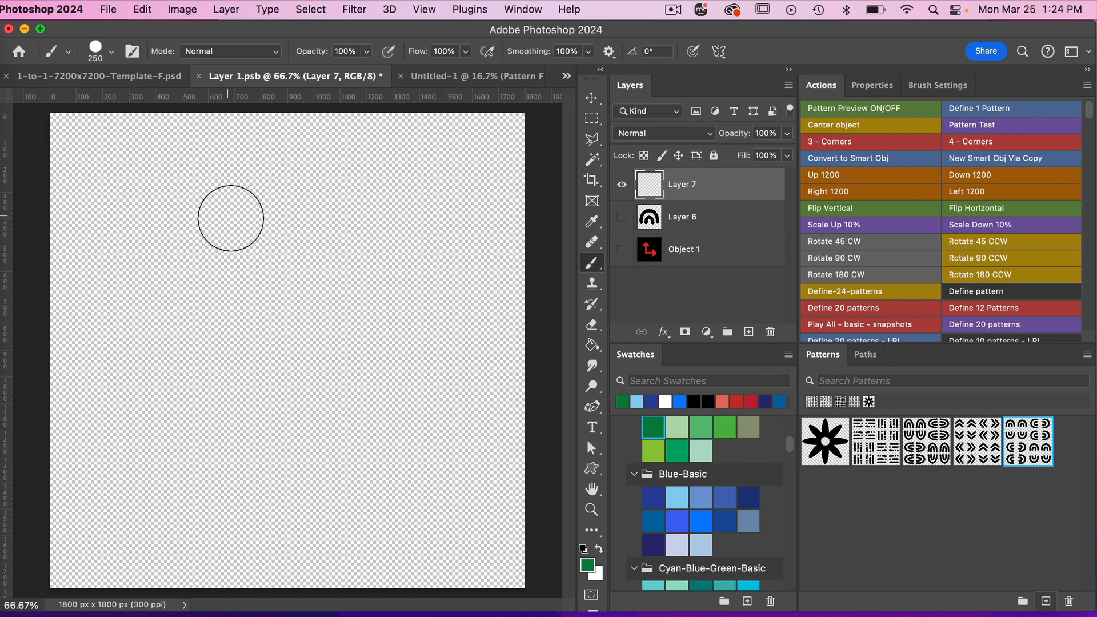
key(d)
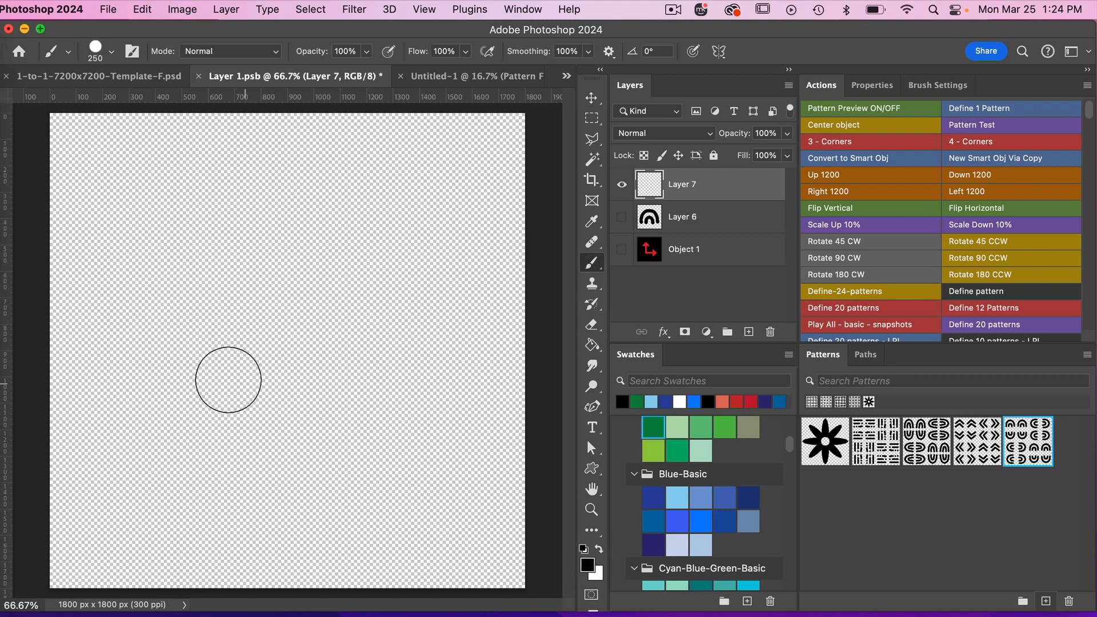
click(105, 336)
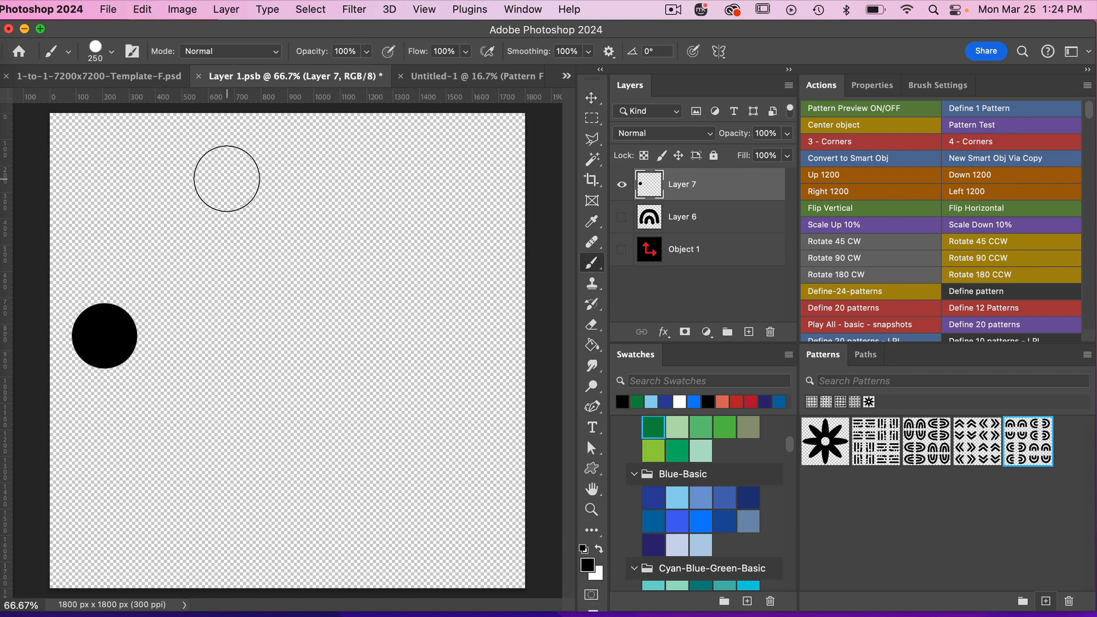
shift+click(233, 173)
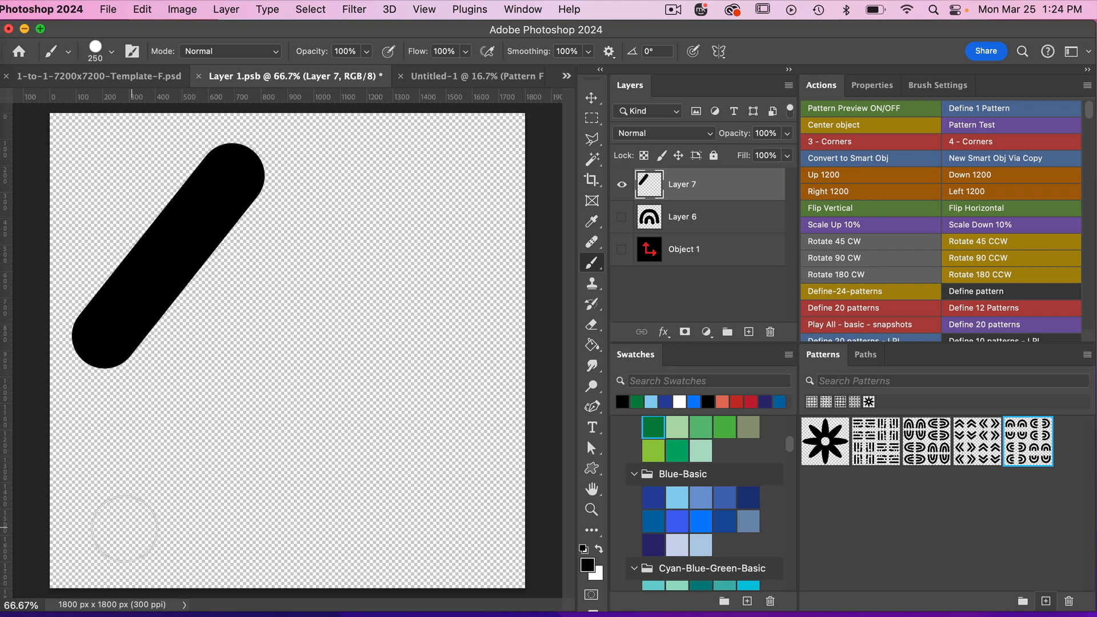
click(100, 505)
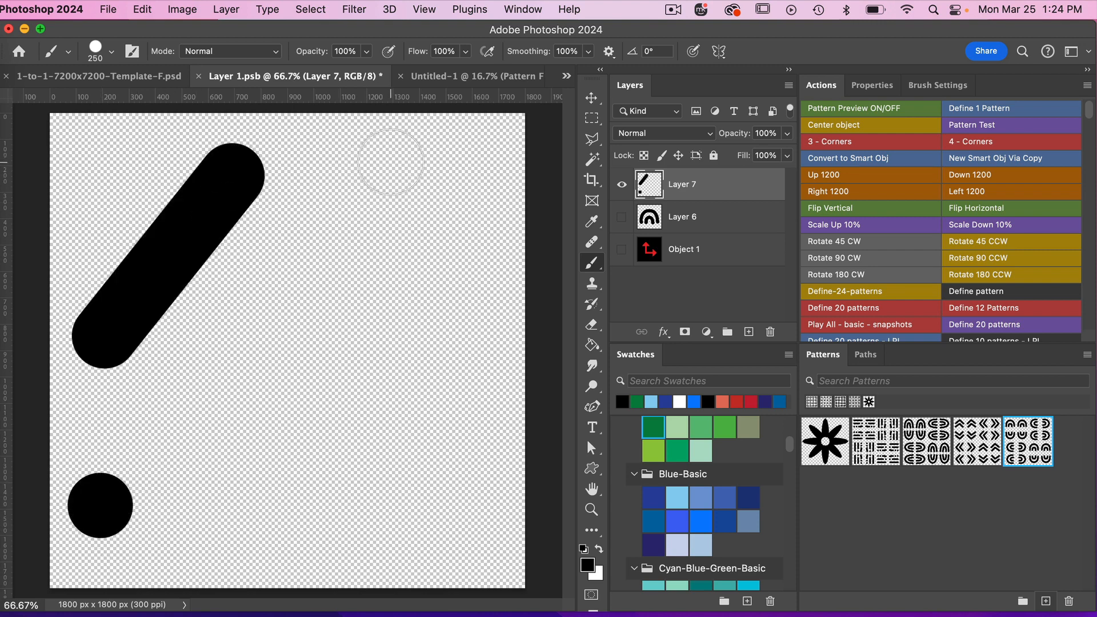
shift+click(233, 345)
Add two black dots beside the short bars and a long diagonal bar from the tile's upper-right corner down to its lower edge.
click(297, 262)
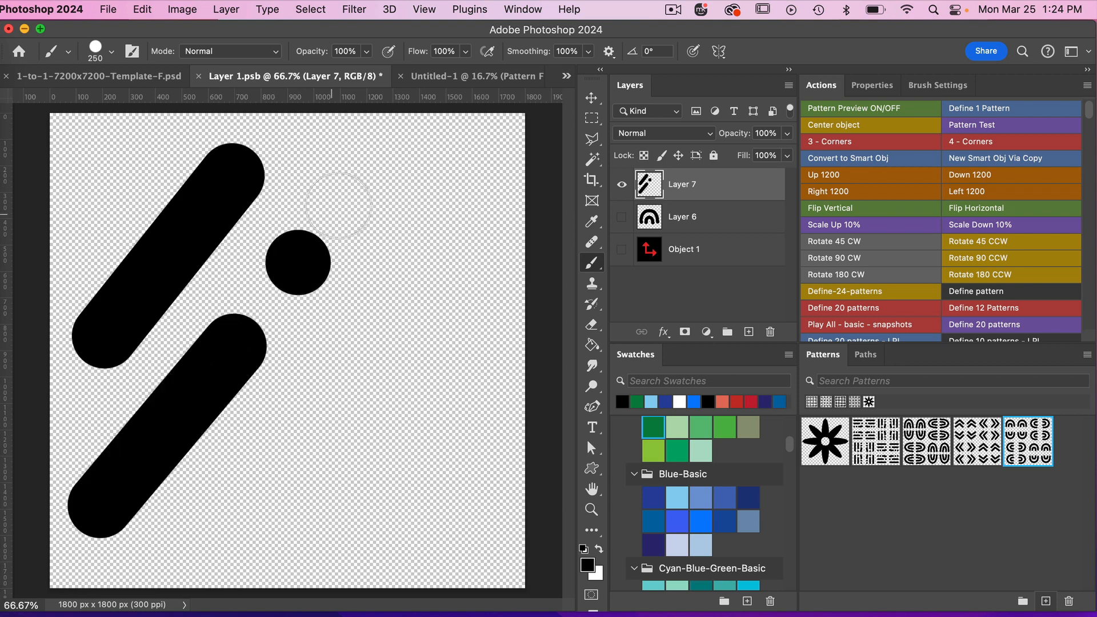
click(355, 182)
click(475, 179)
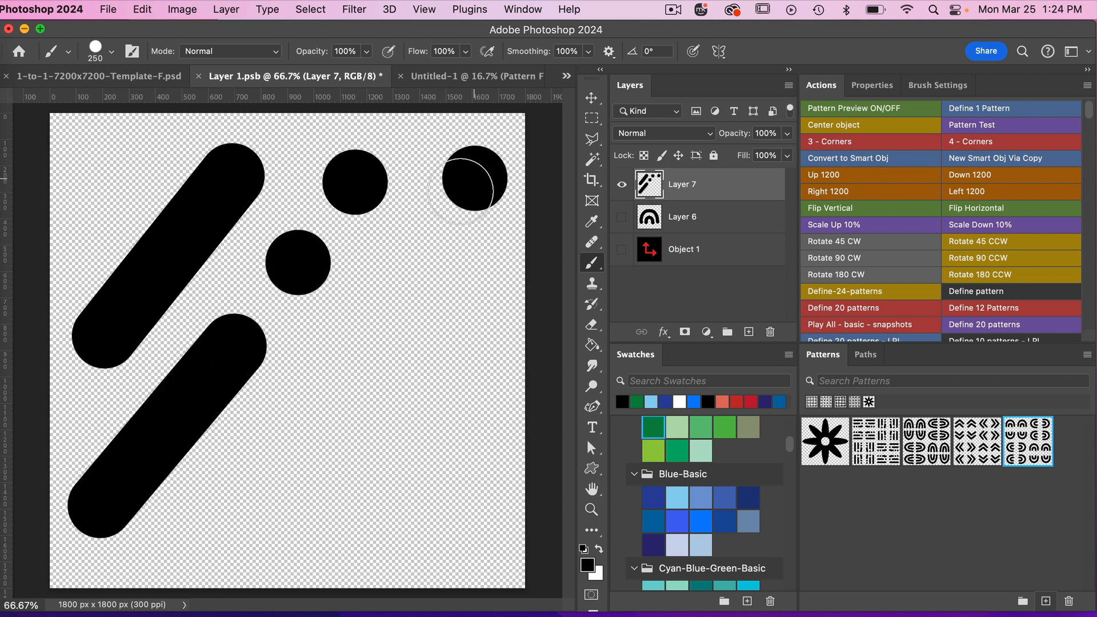
shift+click(221, 532)
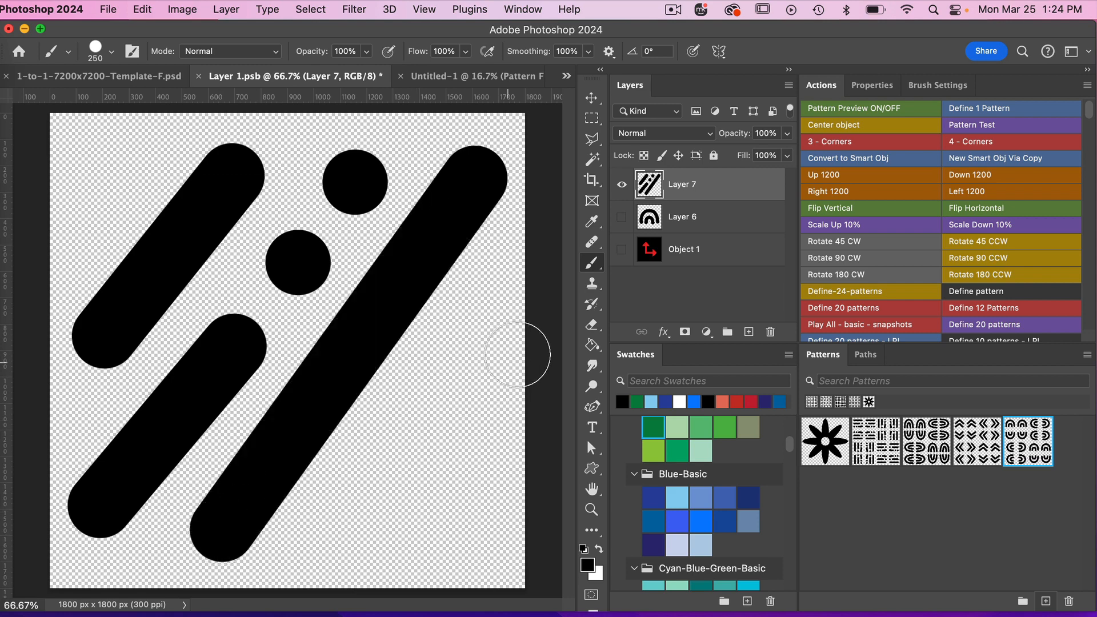
Paint three black dots in a diagonal row below the long bar and save the Layer 1.psb smart object.
click(349, 533)
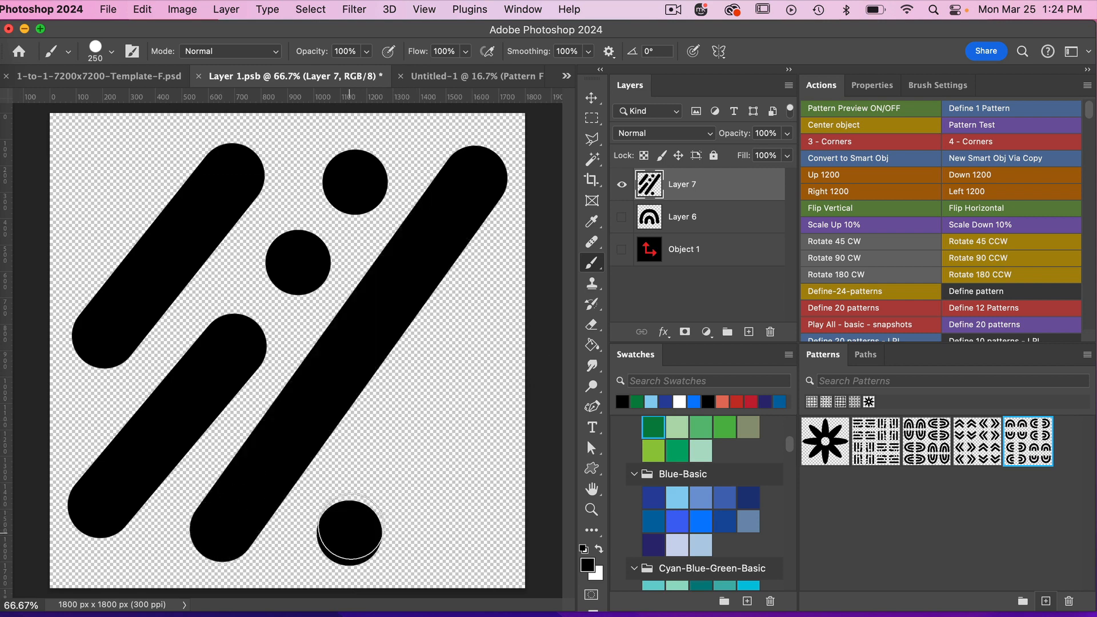
click(404, 458)
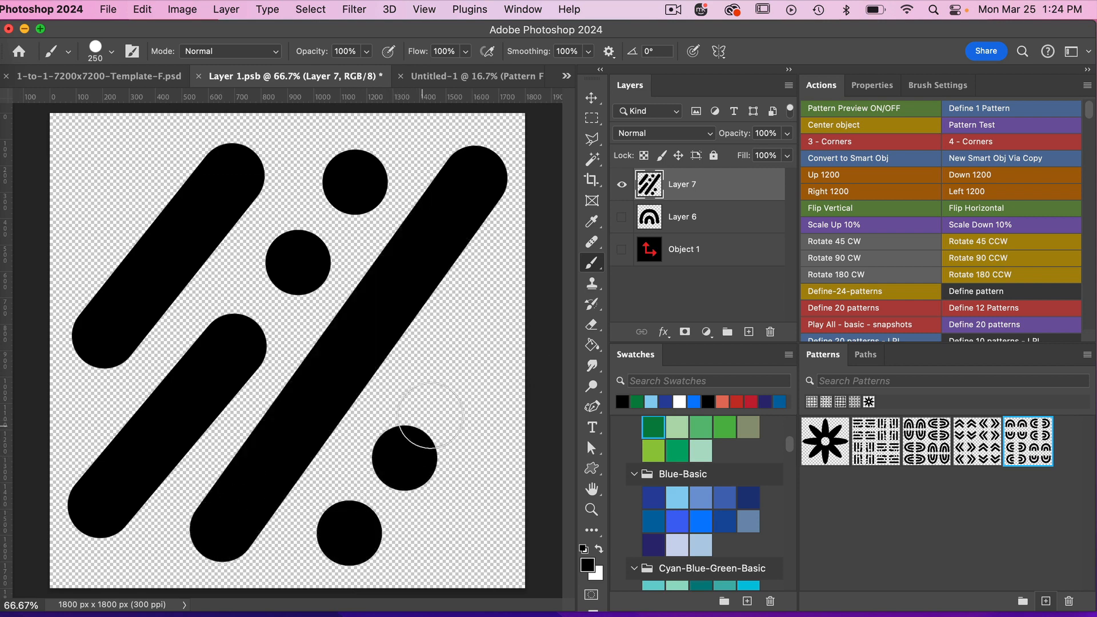
click(459, 383)
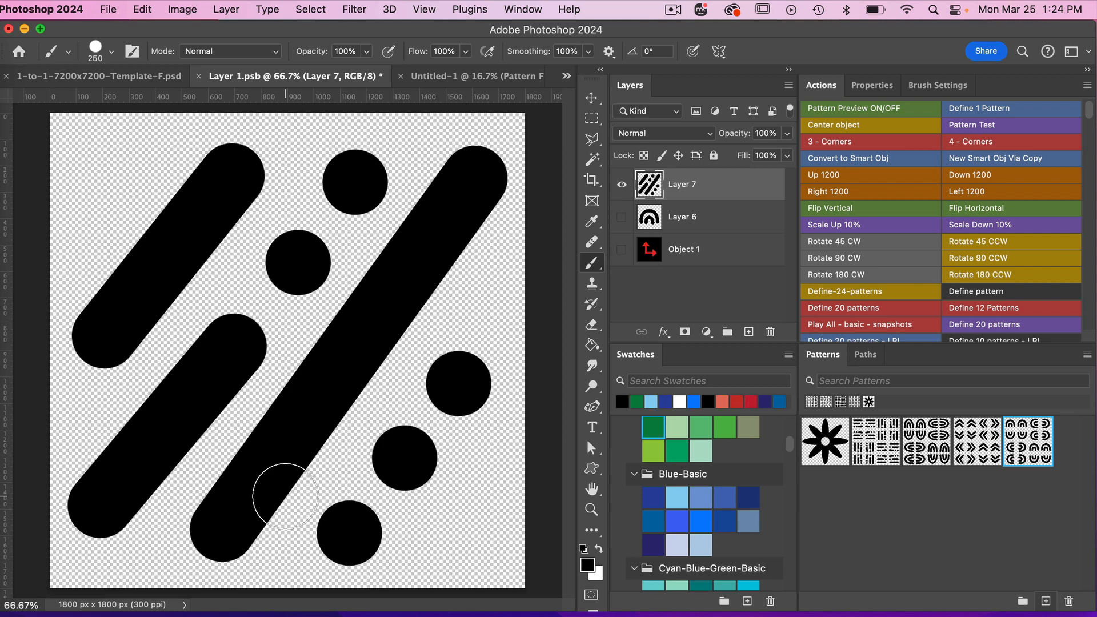
key(super+s)
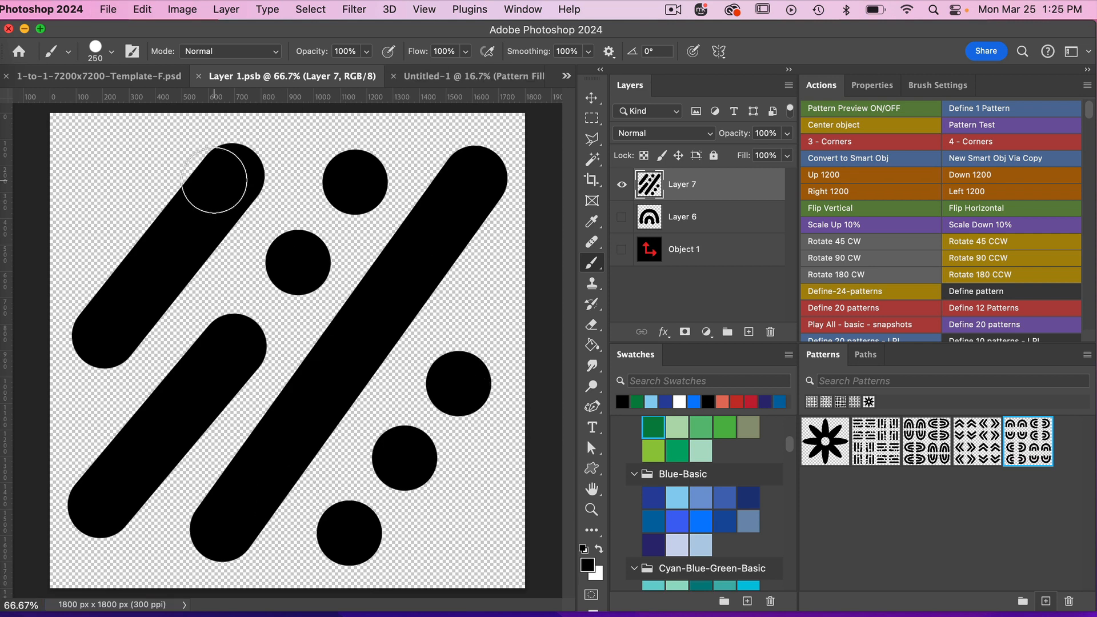
Check the updated repeat in the 1-to-1-7200x7200-Template-F.psd document and save it as a new pattern under the default name.
click(152, 77)
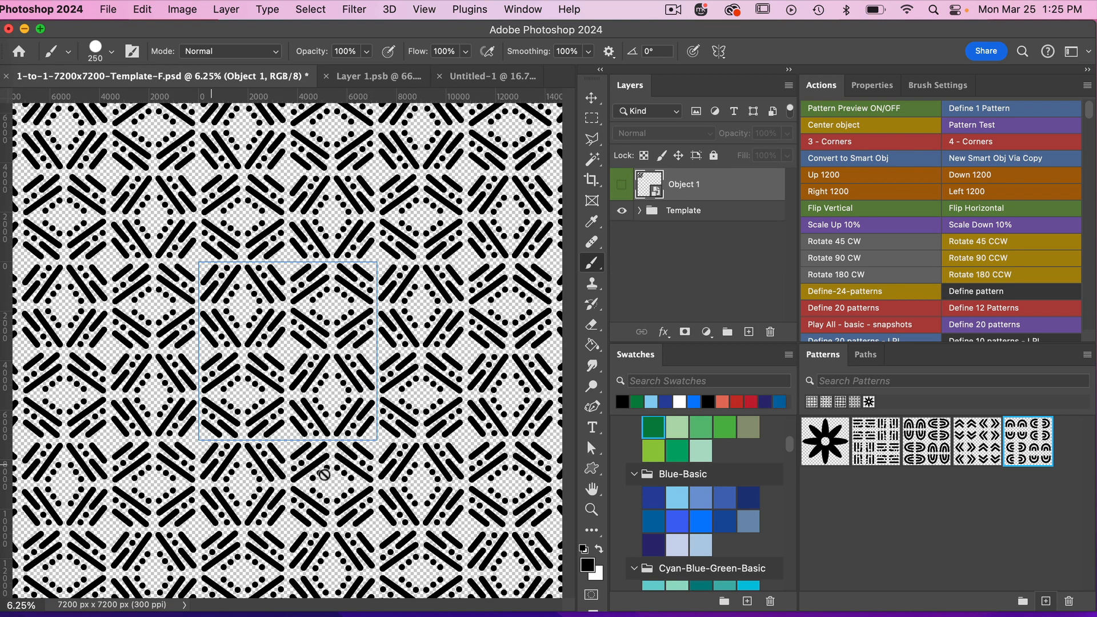
key(super+minus)
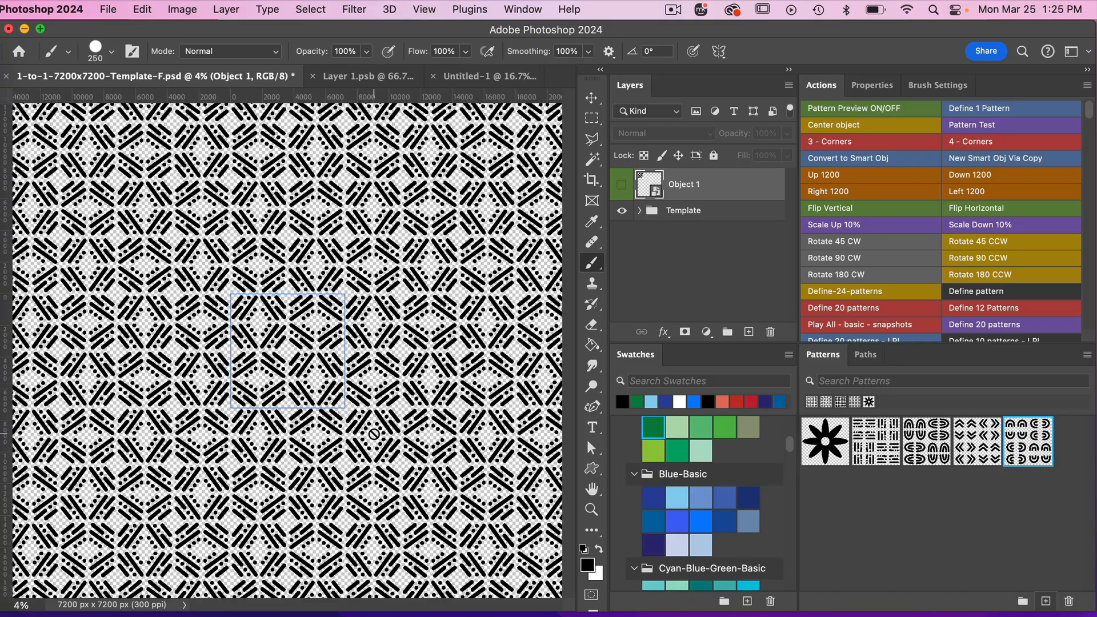
key(super+plus)
key(super+plus)
key(super+plus)
key(super+plus)
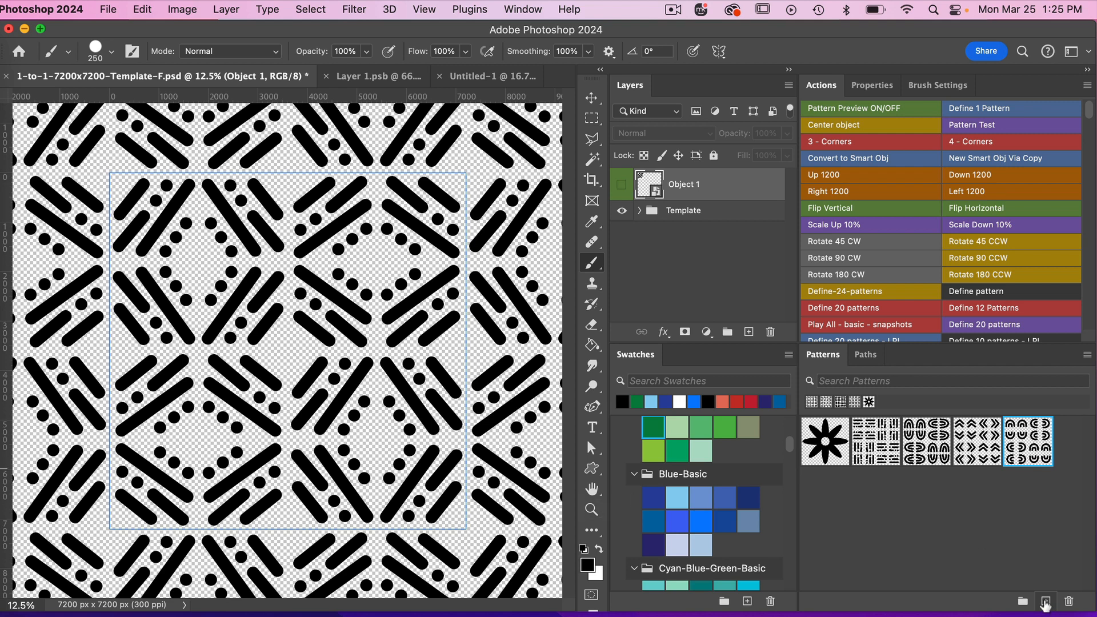
click(1045, 602)
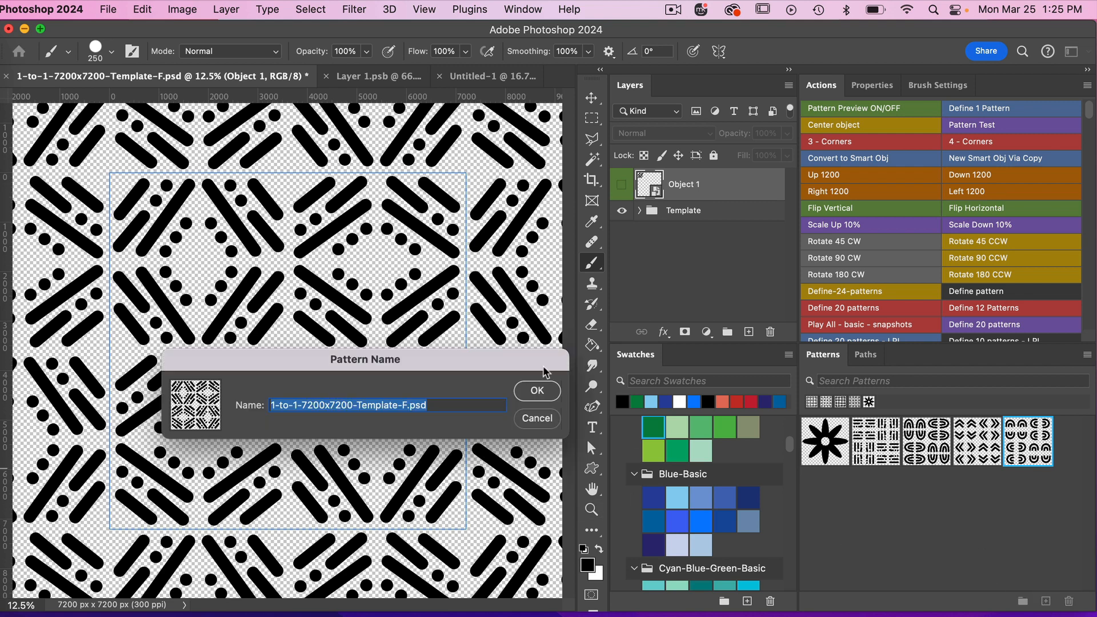
click(537, 395)
In the Untitled-1 document, set the Pattern Fill 1 scale to 25% and swap its pattern for the new bar-and-dot one.
click(486, 76)
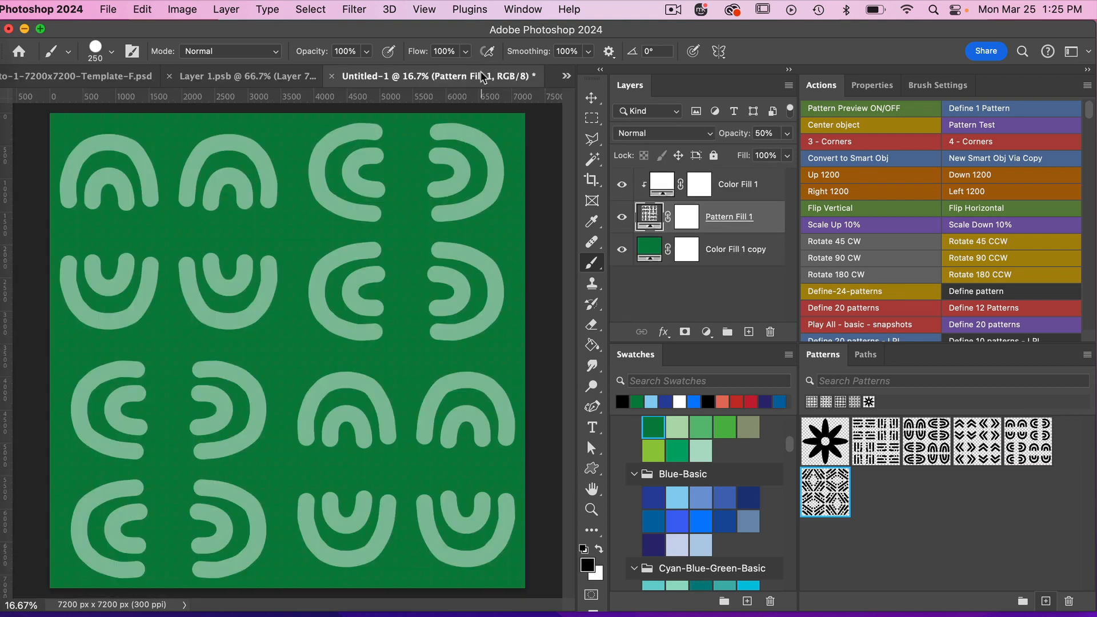
double_click(650, 217)
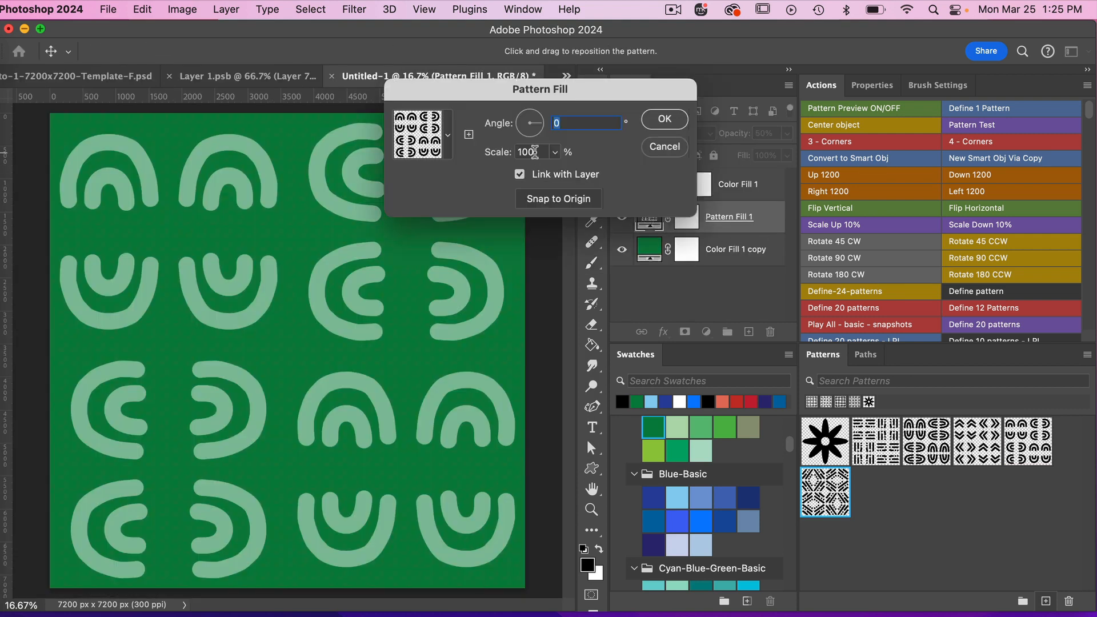
key(Tab)
text(25)
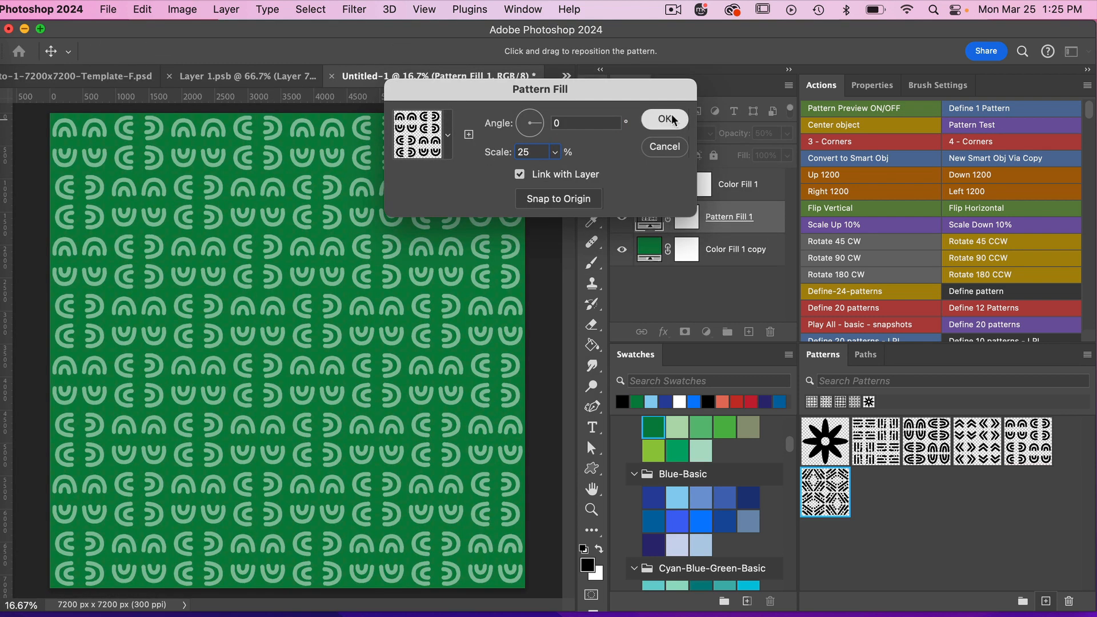
click(663, 117)
click(823, 497)
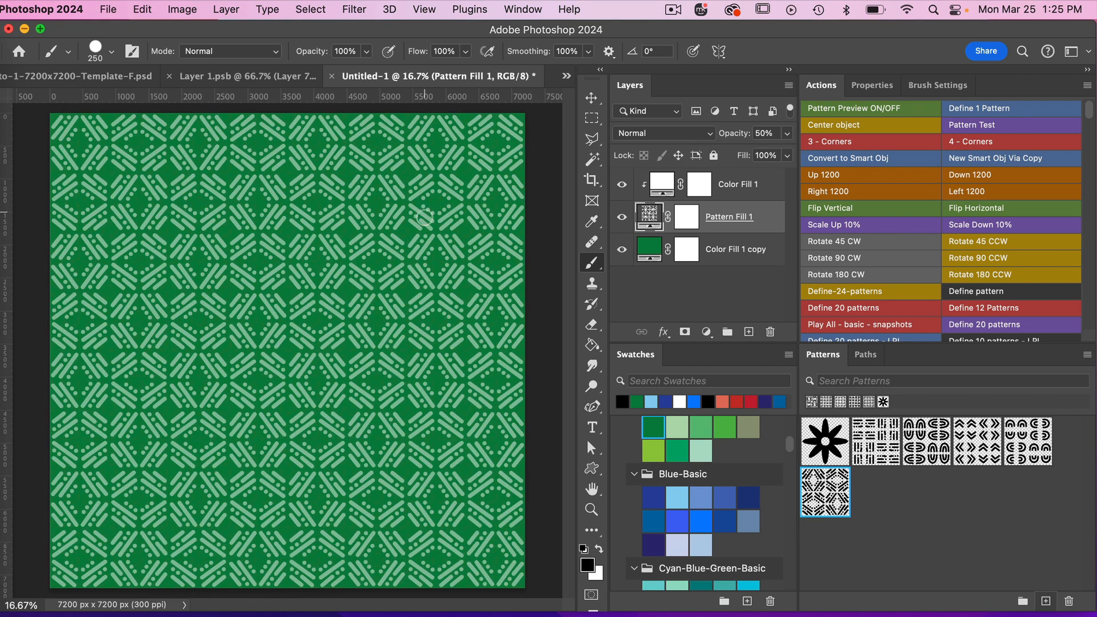
Try dark blue and light blue on the background Color Fill 1 copy, settle on the medium blue from Blue-Basic, and inspect the pattern.
click(719, 260)
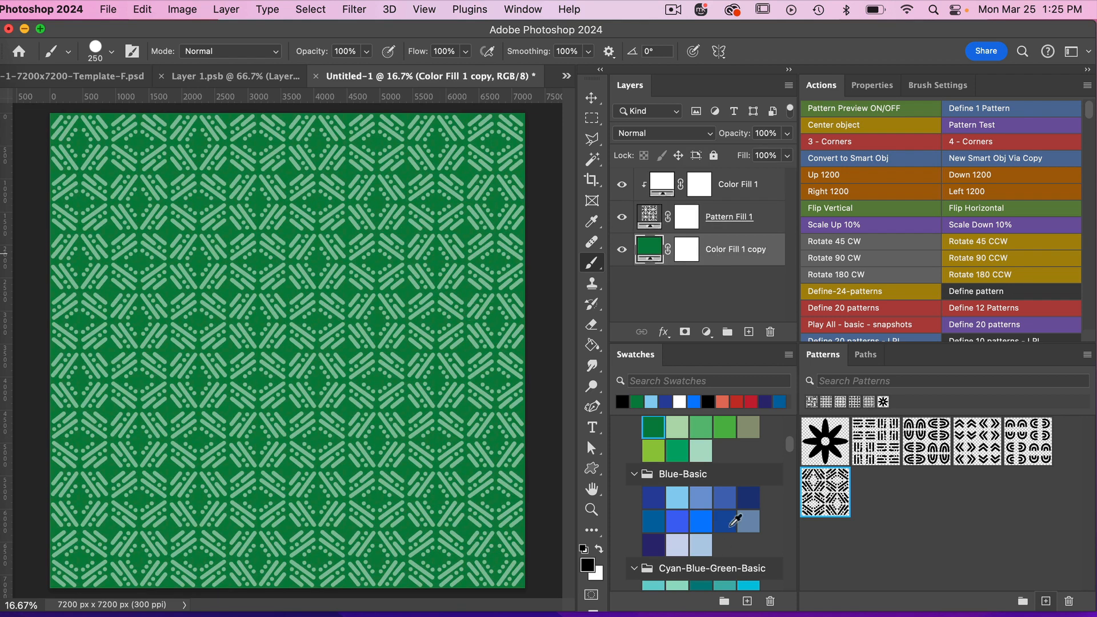
click(726, 521)
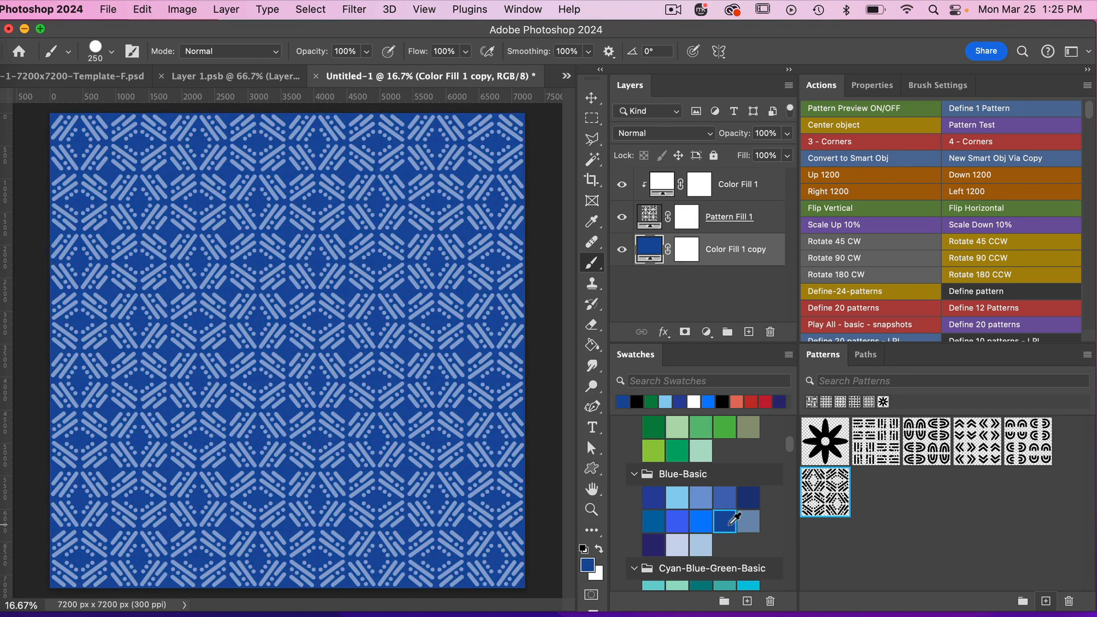
click(681, 501)
click(701, 497)
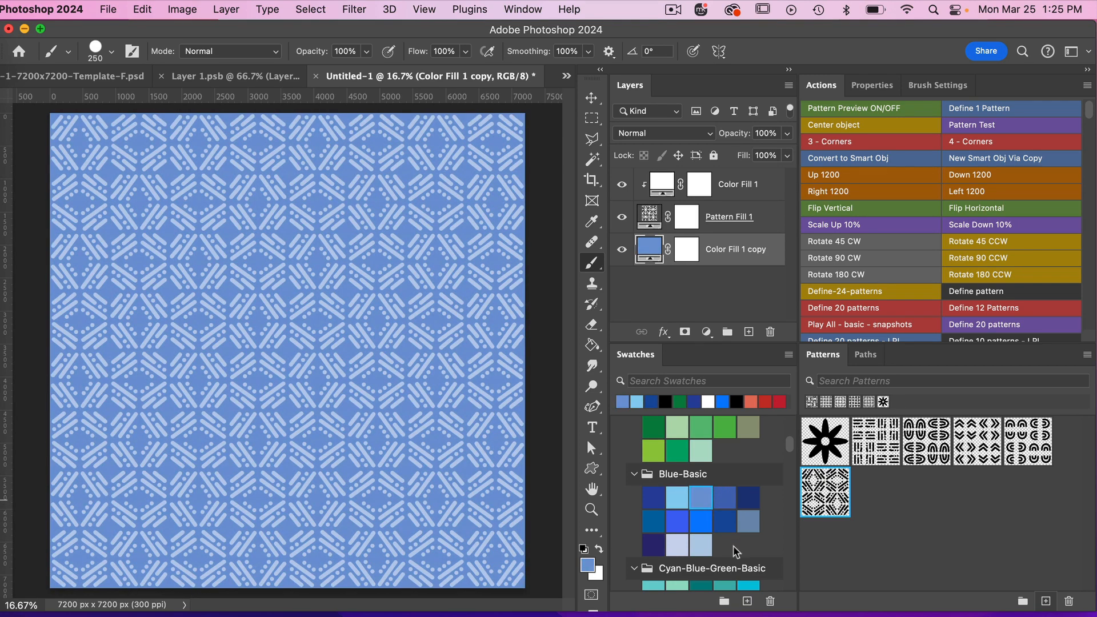
key(super+plus)
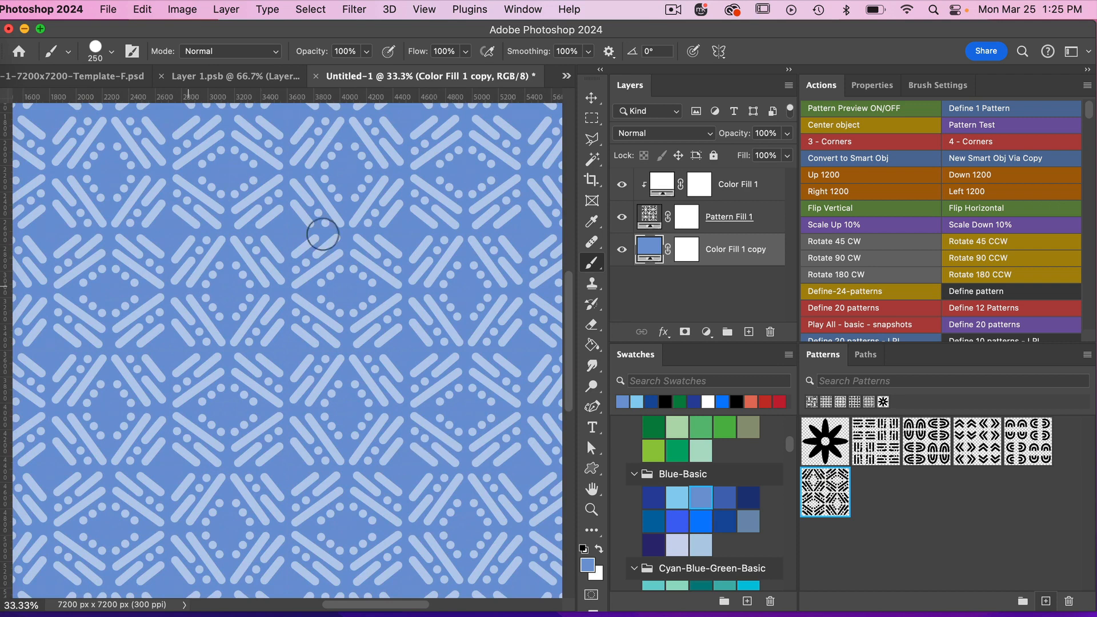
key(super+minus)
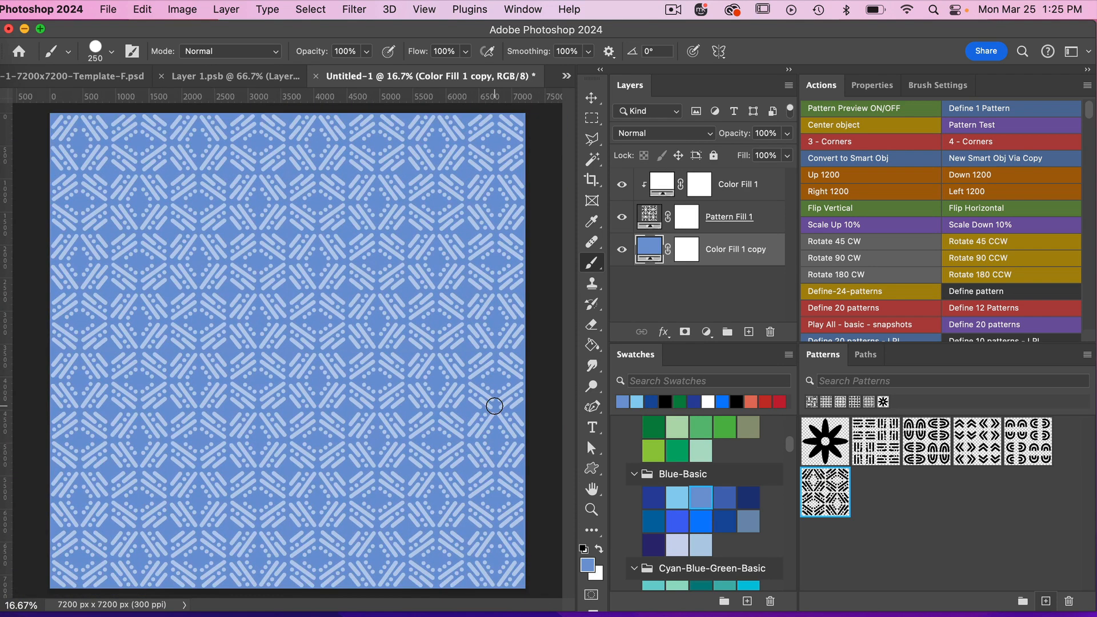